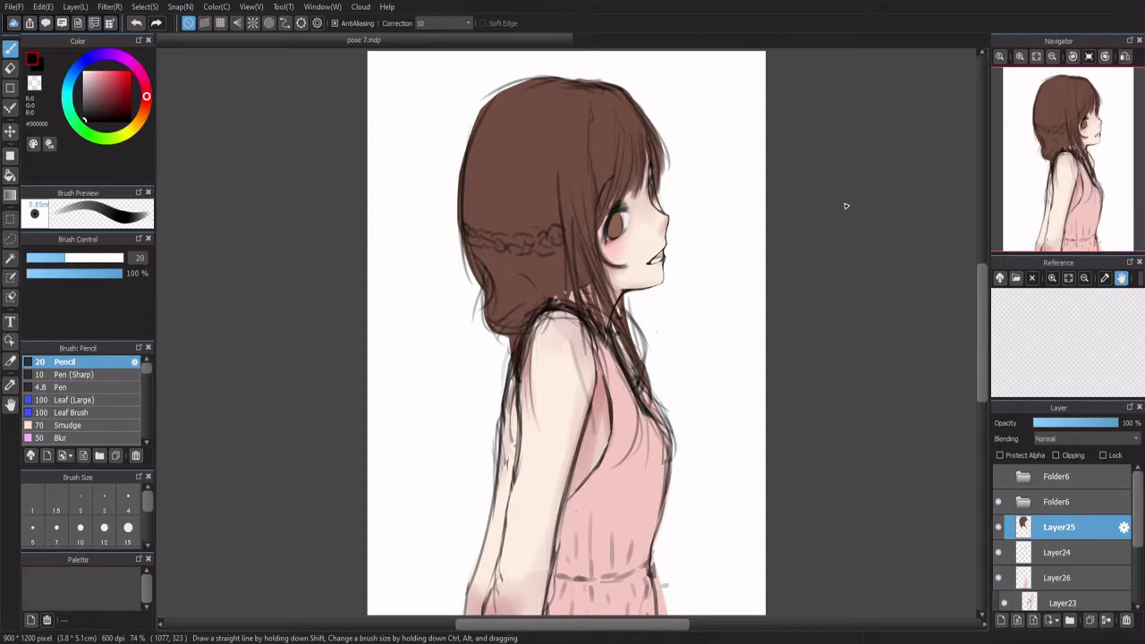
Step: Fit the page to the window and eyedrop the hair's brown as the painting colour
{"action": "scroll", "coordinate": [706, 255], "scroll_direction": "up", "scroll_amount": 2}
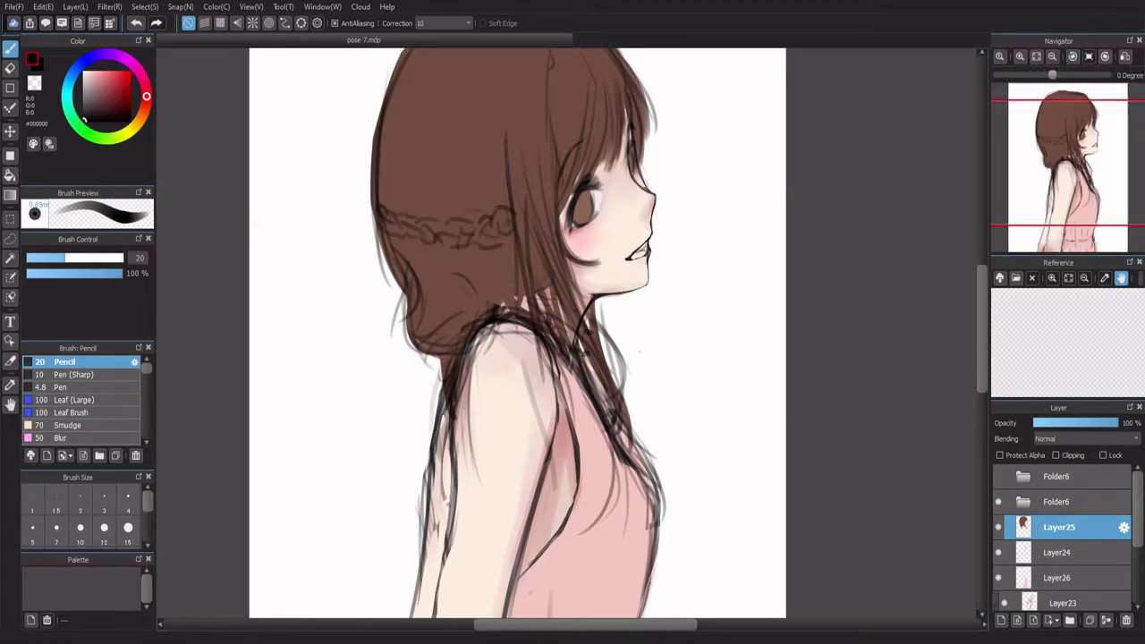
{"action": "scroll", "coordinate": [1054, 75], "scroll_direction": "down", "scroll_amount": 2}
{"action": "scroll", "coordinate": [624, 234], "scroll_direction": "up", "scroll_amount": 2}
{"action": "scroll", "coordinate": [624, 234], "scroll_direction": "down", "scroll_amount": 2}
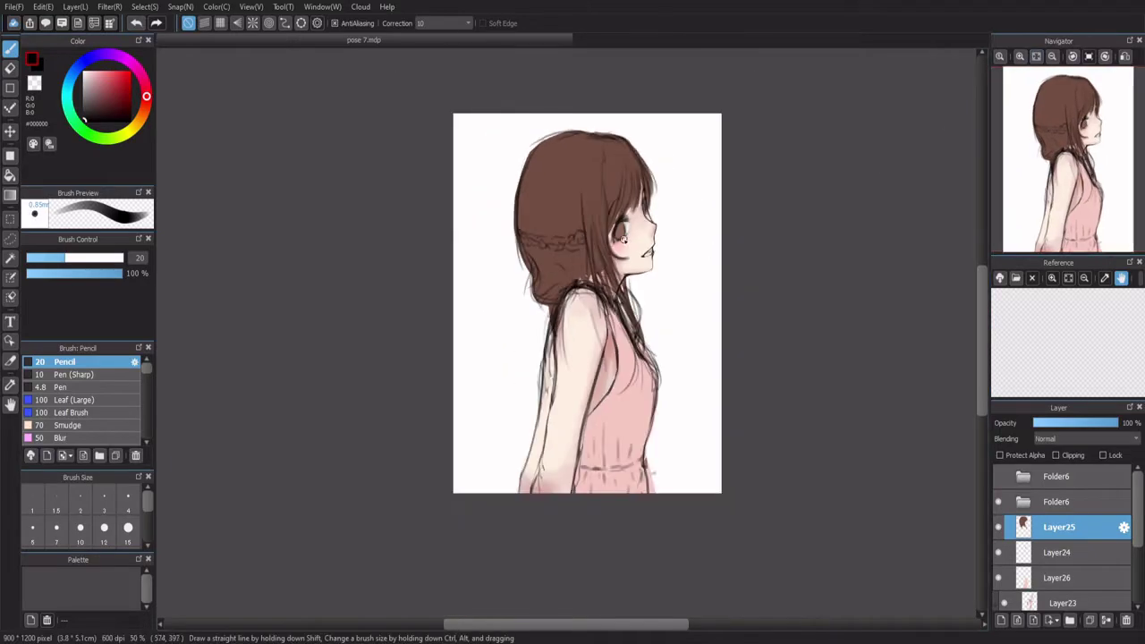
{"action": "left_click", "coordinate": [1035, 58]}
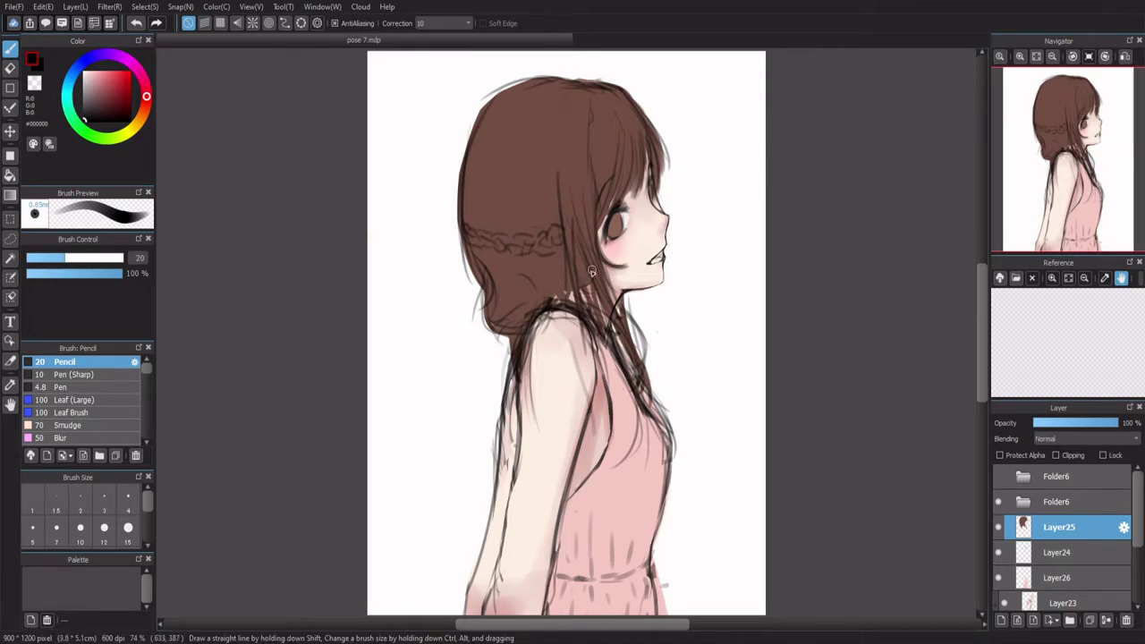
{"action": "scroll", "coordinate": [556, 302], "scroll_direction": "down", "scroll_amount": 3}
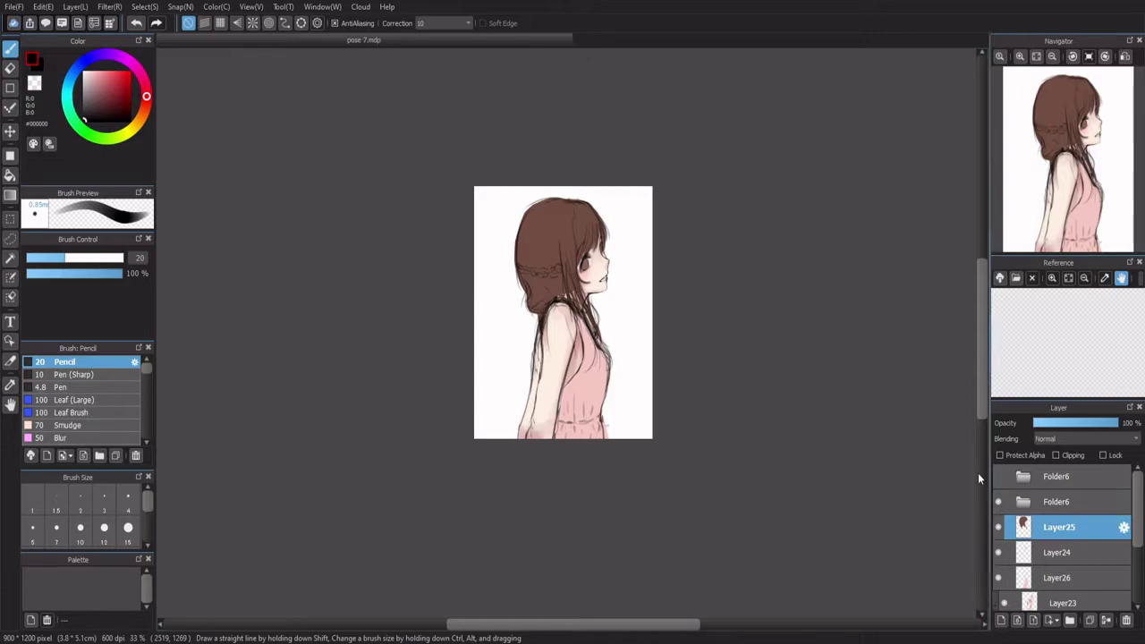
{"action": "scroll", "coordinate": [600, 253], "scroll_direction": "up", "scroll_amount": 3}
{"action": "left_click", "coordinate": [357, 198], "text": "alt"}
Step: Centre the head and switch to the Watercolor brush at size 20
{"action": "left_click_drag", "start_coordinate": [397, 218], "coordinate": [475, 185]}
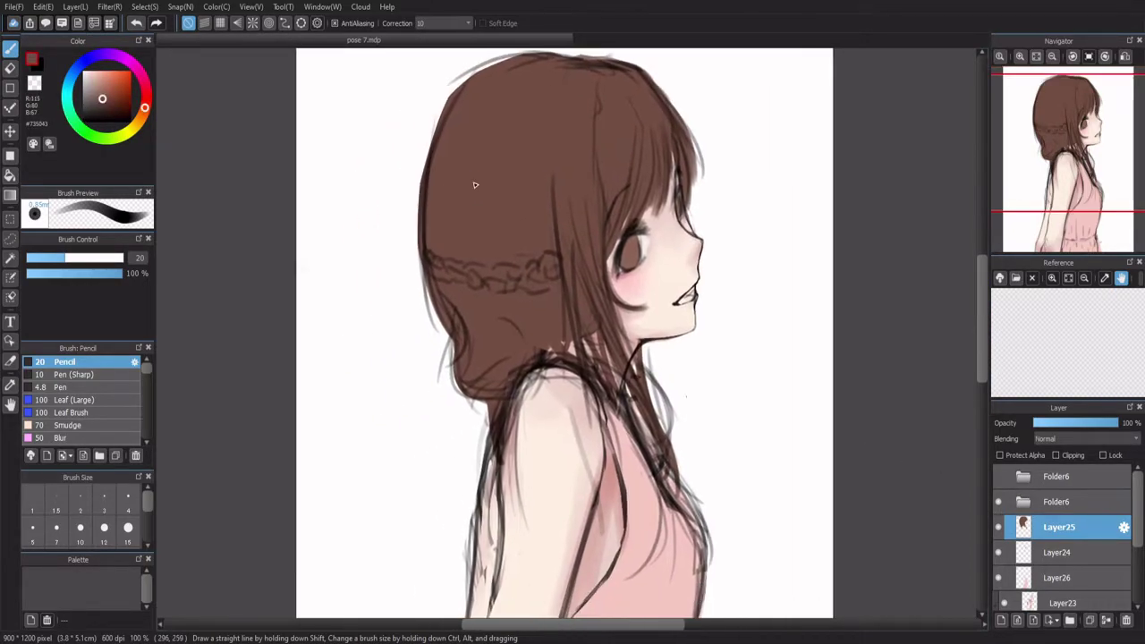
{"action": "scroll", "coordinate": [451, 306], "scroll_direction": "up", "scroll_amount": 2}
{"action": "scroll", "coordinate": [519, 306], "scroll_direction": "down", "scroll_amount": 1}
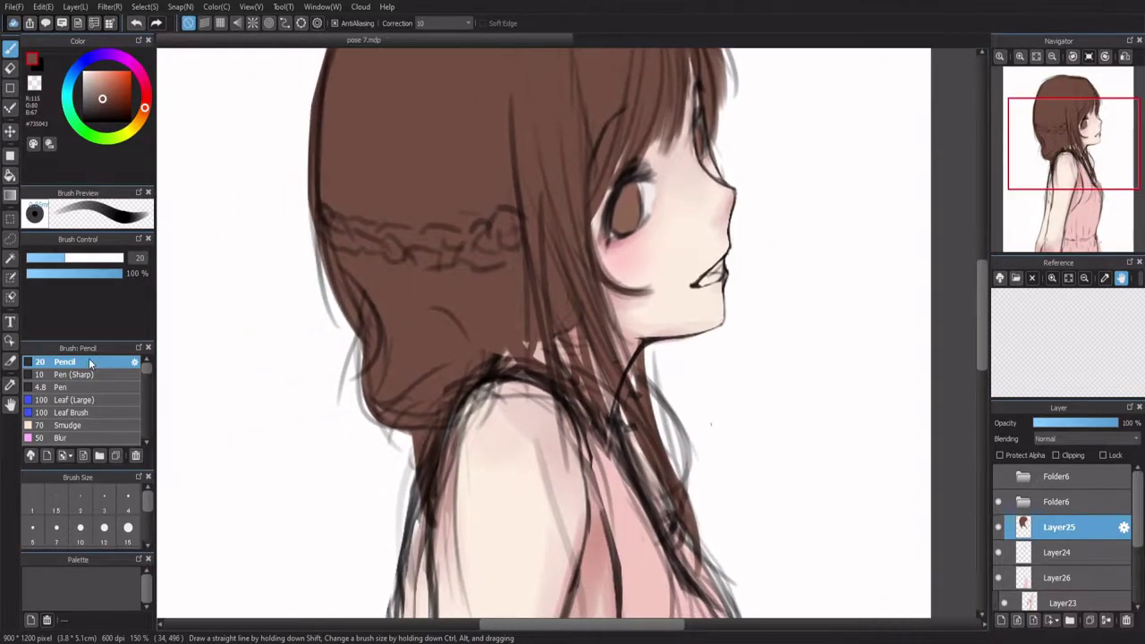
{"action": "scroll", "coordinate": [84, 396], "scroll_direction": "down", "scroll_amount": 2}
{"action": "left_click", "coordinate": [104, 422]}
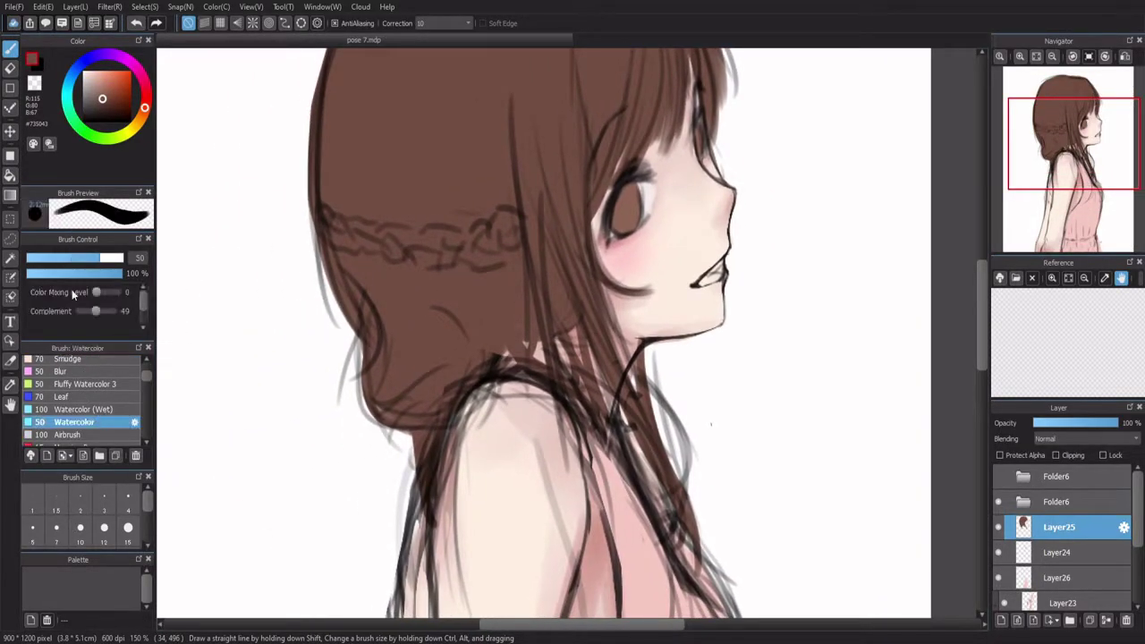
{"action": "scroll", "coordinate": [98, 362], "scroll_direction": "up", "scroll_amount": 3}
{"action": "mouse_move", "coordinate": [444, 259]}
{"action": "left_mouse_down"}
{"action": "mouse_move", "coordinate": [498, 339]}
{"action": "mouse_move", "coordinate": [500, 309]}
{"action": "left_mouse_up"}
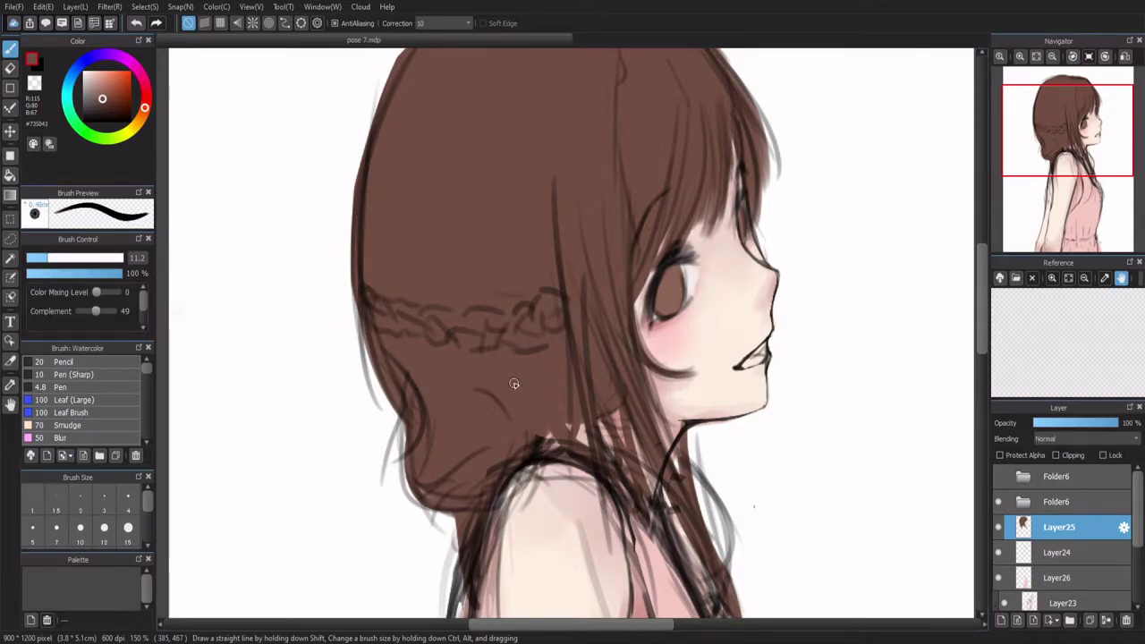
{"action": "left_click_drag", "start_coordinate": [266, 268], "coordinate": [282, 268], "text": "ctrl+alt"}
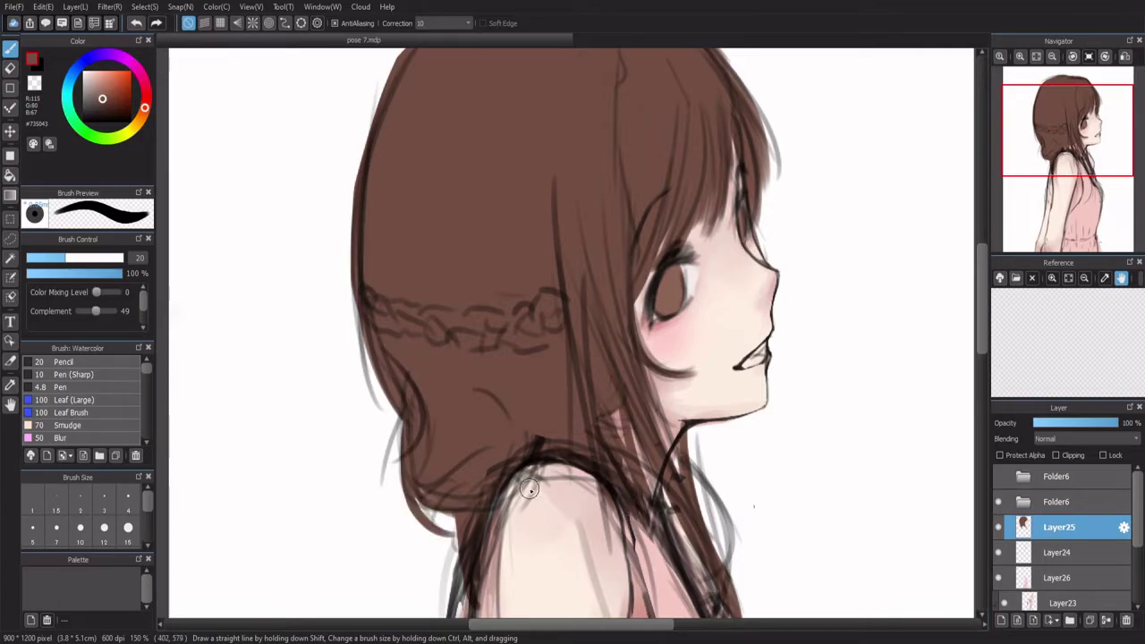
Step: Paint a test dark hair strand beside the eye, keeping it after undo and redo
{"action": "scroll", "coordinate": [579, 435], "scroll_direction": "down", "scroll_amount": 2}
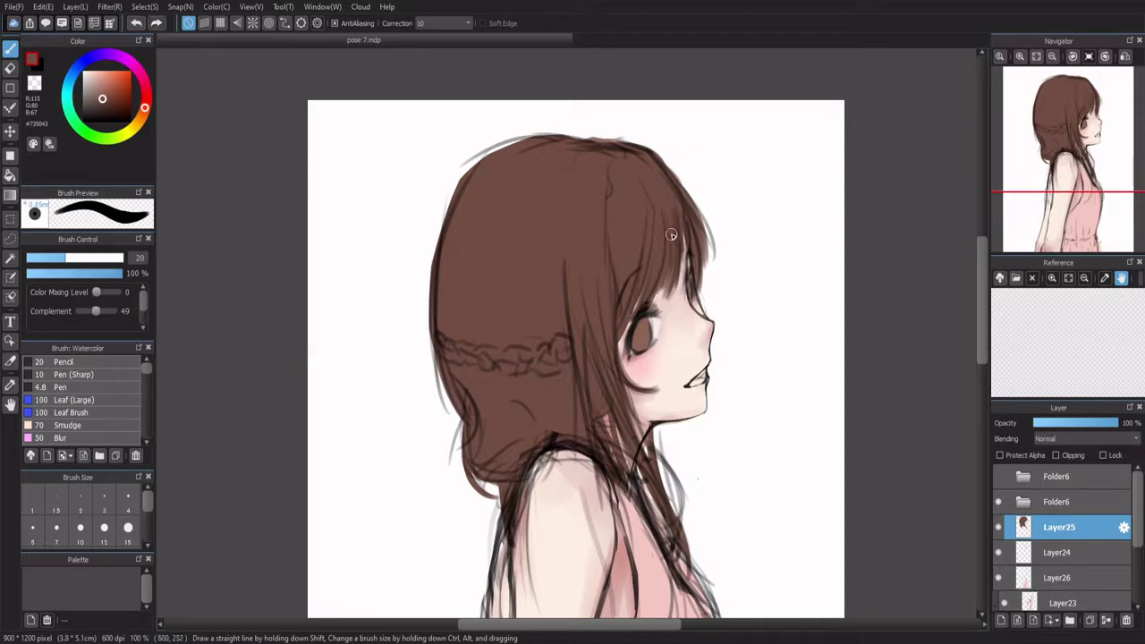
{"action": "left_click_drag", "start_coordinate": [664, 280], "coordinate": [647, 319]}
{"action": "key", "text": "ctrl+z"}
{"action": "key", "text": "ctrl+y"}
{"action": "key", "text": "ctrl+z"}
{"action": "key", "text": "ctrl+y"}
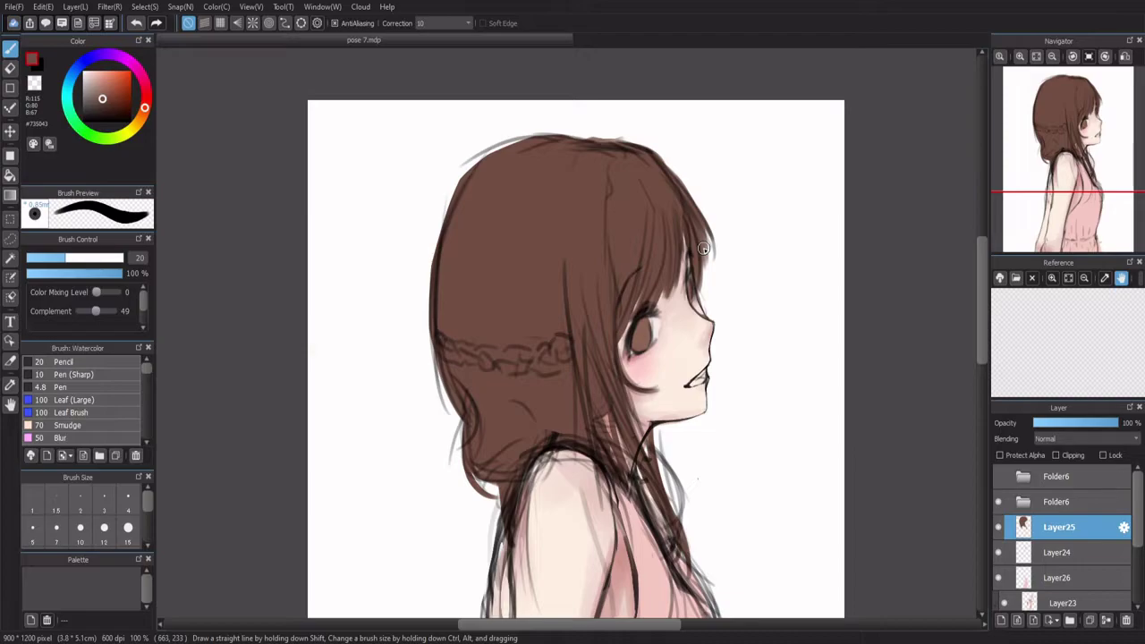
Step: Fit the whole page to the window, then pan to bring the braid into view
{"action": "scroll", "coordinate": [704, 249], "scroll_direction": "down", "scroll_amount": 3}
{"action": "scroll", "coordinate": [626, 259], "scroll_direction": "up", "scroll_amount": 3}
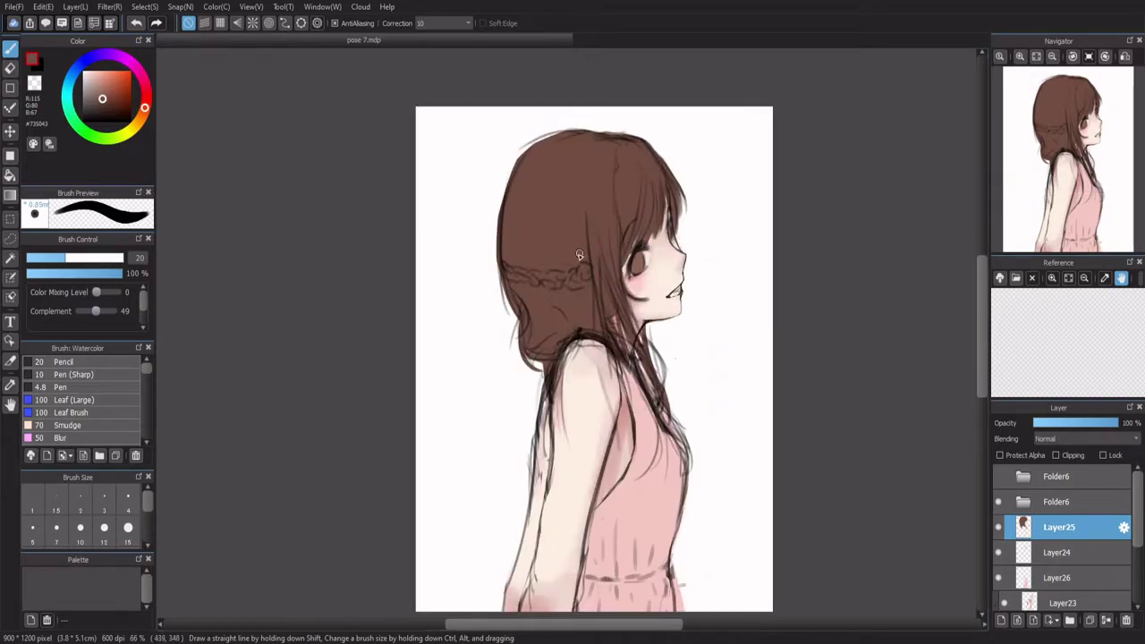
{"action": "scroll", "coordinate": [603, 264], "scroll_direction": "down", "scroll_amount": 2}
{"action": "scroll", "coordinate": [625, 243], "scroll_direction": "up", "scroll_amount": 3}
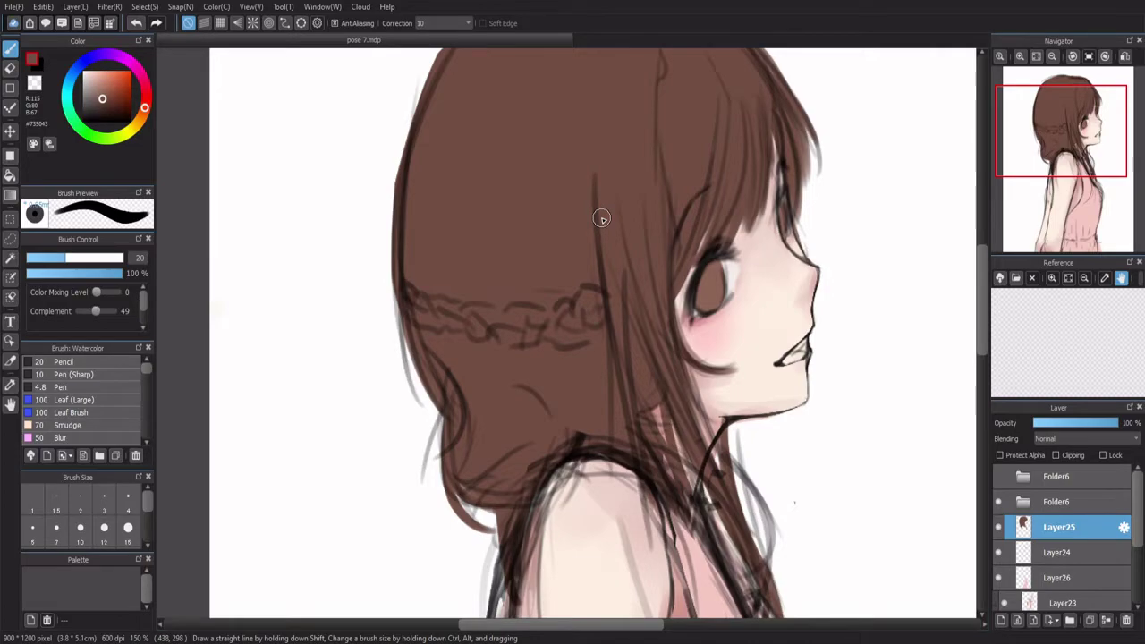
{"action": "scroll", "coordinate": [599, 218], "scroll_direction": "down", "scroll_amount": 3}
{"action": "scroll", "coordinate": [599, 218], "scroll_direction": "up", "scroll_amount": 3}
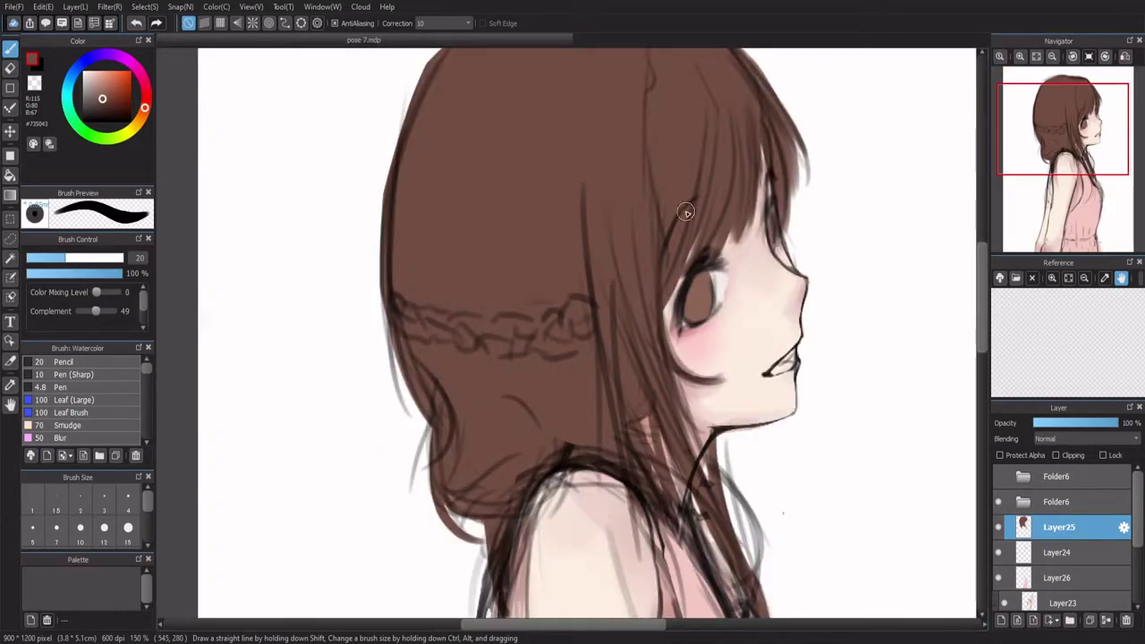
{"action": "left_click", "coordinate": [1042, 58]}
{"action": "scroll", "coordinate": [629, 286], "scroll_direction": "down", "scroll_amount": 3}
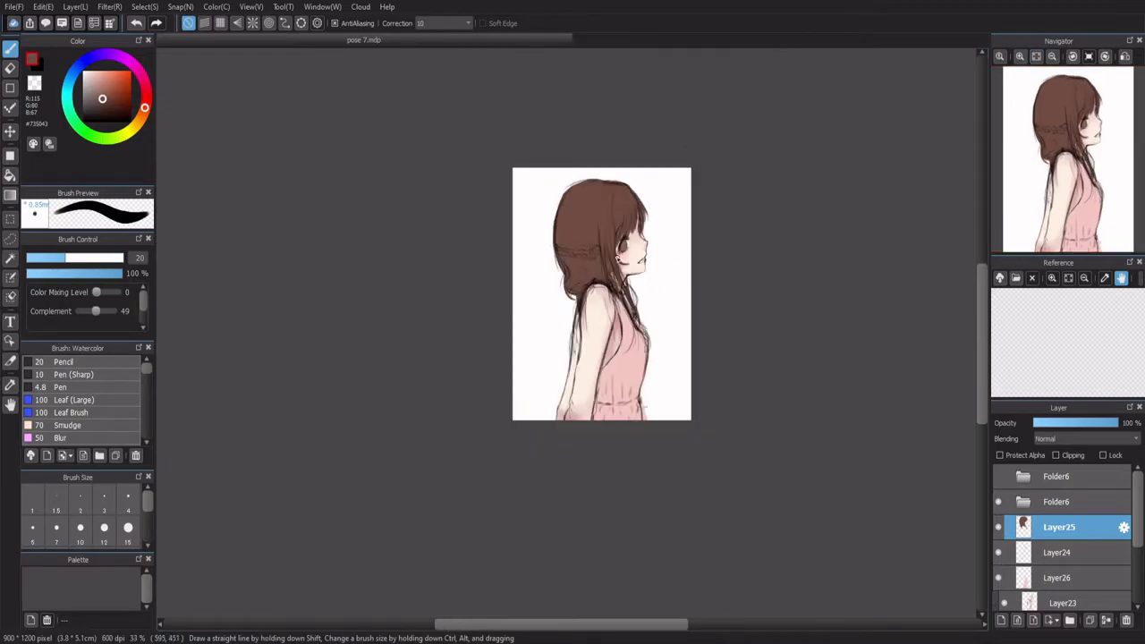
{"action": "scroll", "coordinate": [630, 287], "scroll_direction": "up", "scroll_amount": 4}
{"action": "scroll", "coordinate": [630, 286], "scroll_direction": "down", "scroll_amount": 1}
{"action": "scroll", "coordinate": [629, 286], "scroll_direction": "down", "scroll_amount": 2}
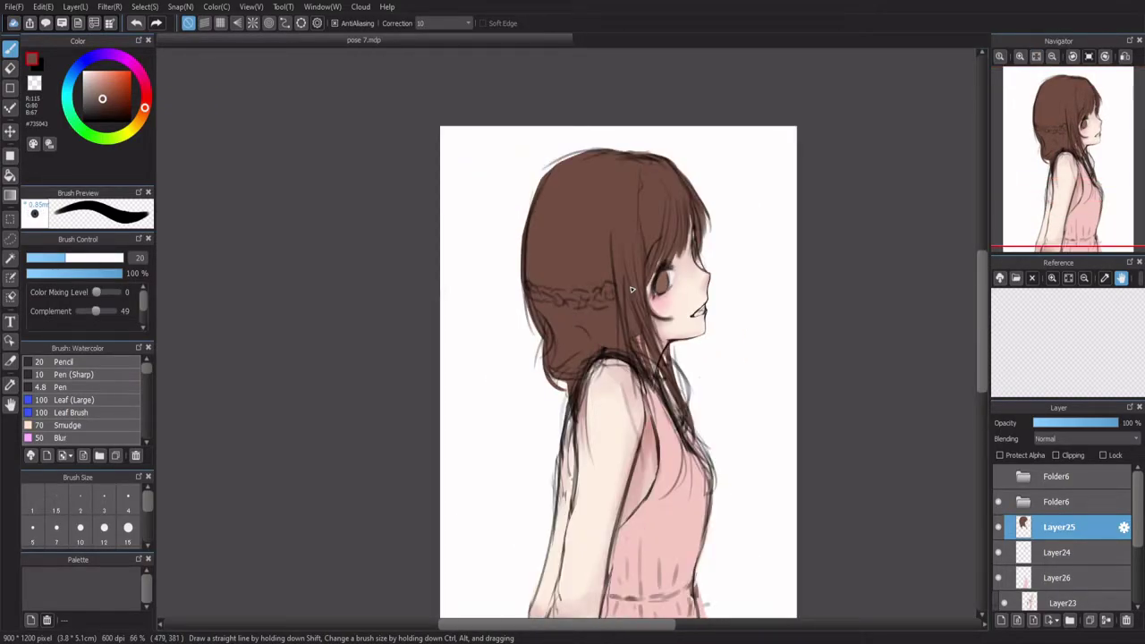
{"action": "scroll", "coordinate": [626, 316], "scroll_direction": "down", "scroll_amount": 1}
{"action": "scroll", "coordinate": [621, 327], "scroll_direction": "up", "scroll_amount": 4}
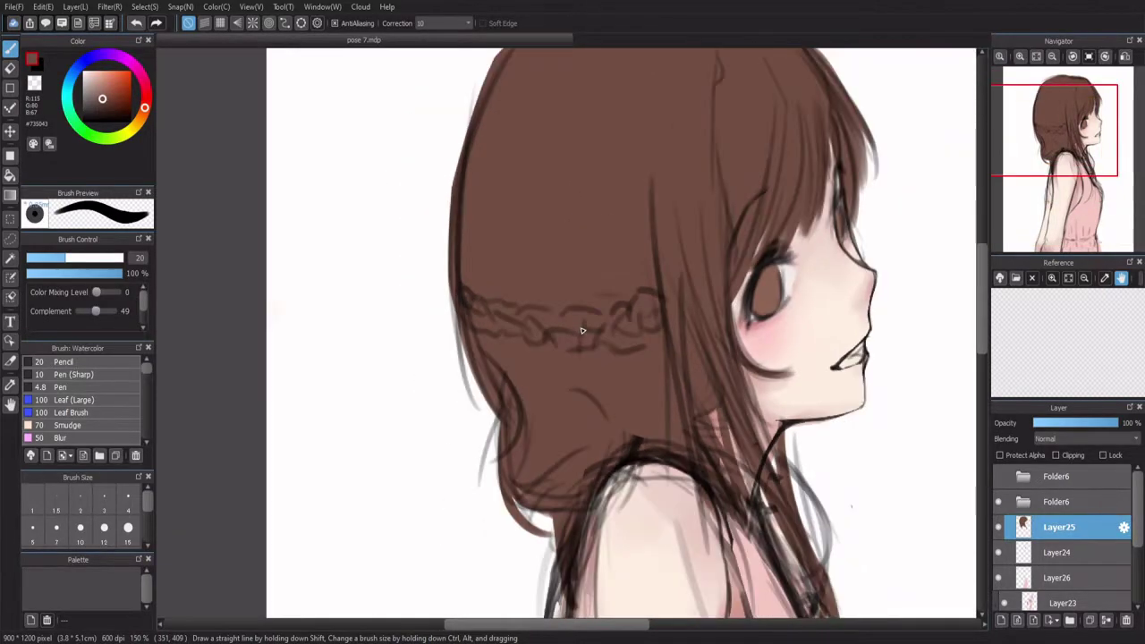
{"action": "scroll", "coordinate": [695, 447], "scroll_direction": "down", "scroll_amount": 2}
{"action": "scroll", "coordinate": [695, 447], "scroll_direction": "up", "scroll_amount": 4}
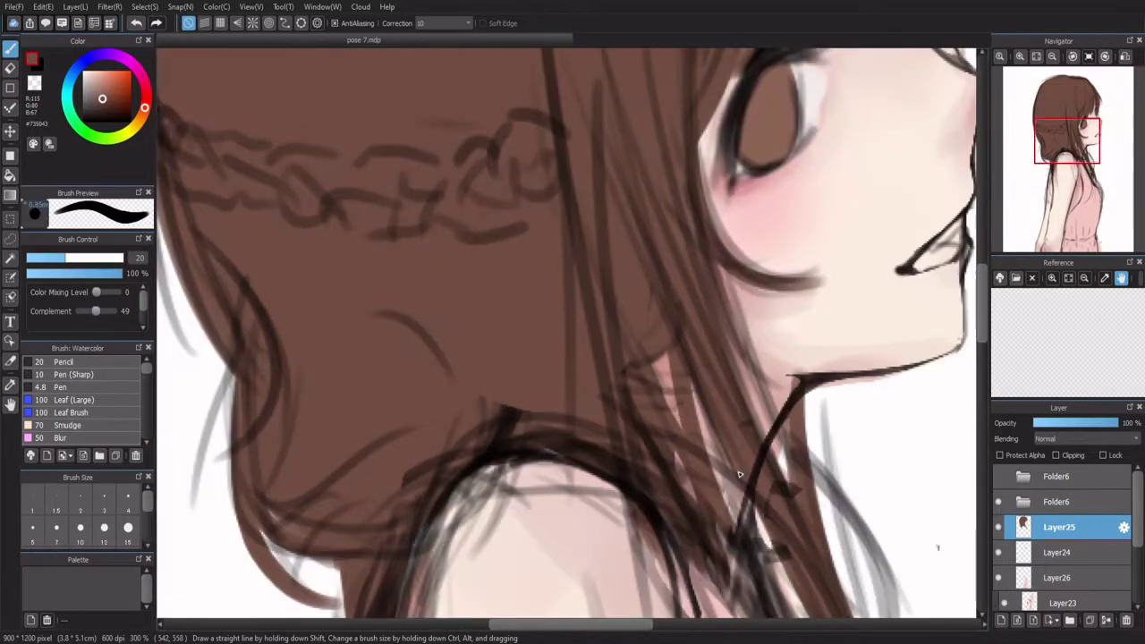
{"action": "left_click_drag", "start_coordinate": [615, 367], "coordinate": [695, 447]}
Step: Add a new layer clipped to the figure layer, with the back of the head in view
{"action": "left_click", "coordinate": [999, 620]}
{"action": "left_click", "coordinate": [1055, 456]}
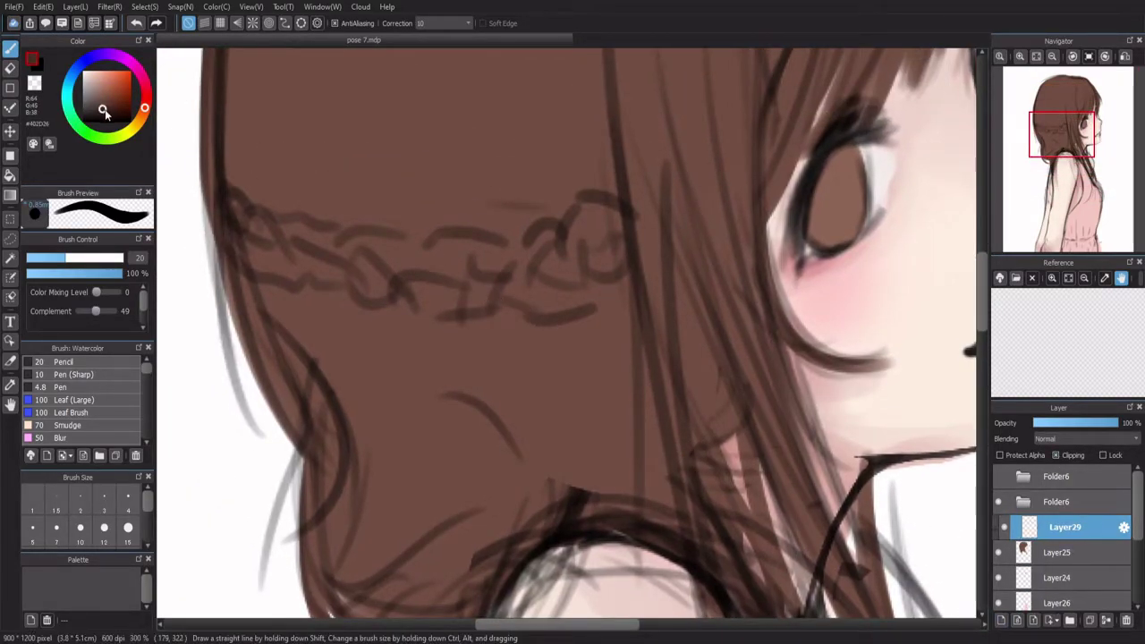
{"action": "scroll", "coordinate": [308, 258], "scroll_direction": "down", "scroll_amount": 2}
{"action": "left_click_drag", "start_coordinate": [164, 196], "coordinate": [290, 209]}
{"action": "scroll", "coordinate": [330, 265], "scroll_direction": "up", "scroll_amount": 2}
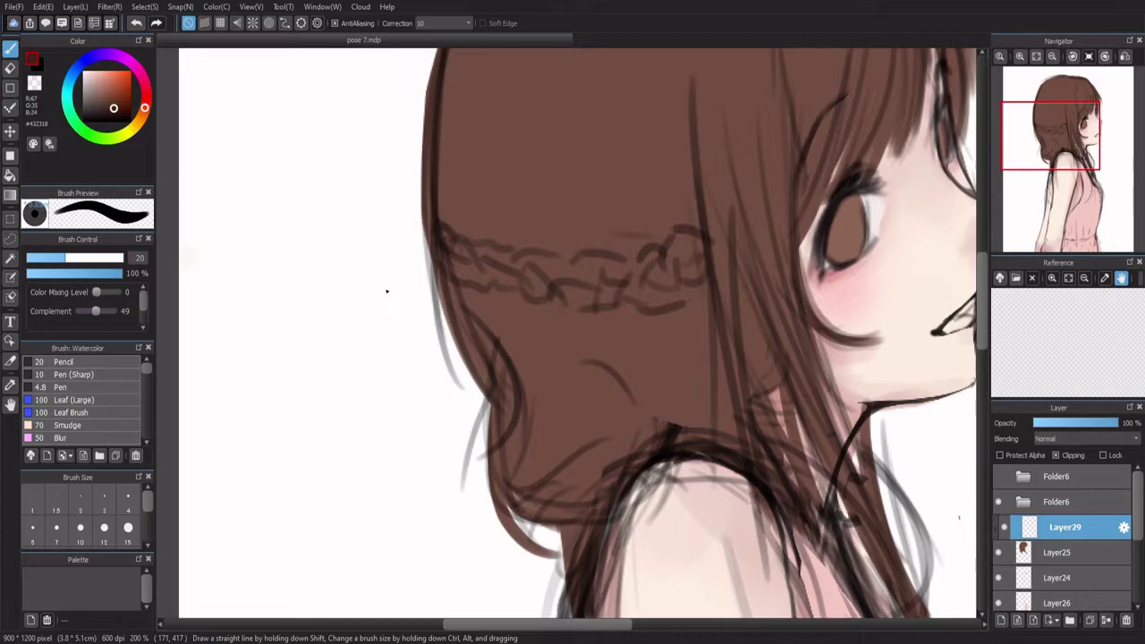
Step: Shade along the hair's left edge near the braid at size 36, then enlarge the brush to 89
{"action": "left_click", "coordinate": [87, 260]}
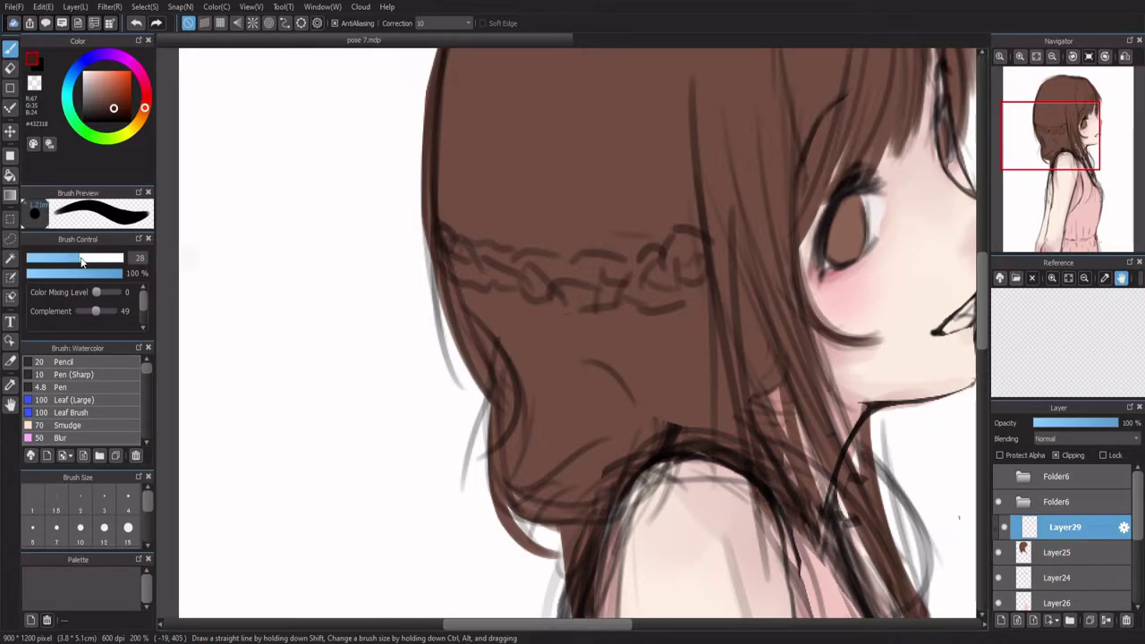
{"action": "left_click_drag", "start_coordinate": [435, 263], "coordinate": [490, 344]}
{"action": "key", "text": "ctrl+z"}
{"action": "mouse_move", "coordinate": [435, 261]}
{"action": "left_mouse_down"}
{"action": "mouse_move", "coordinate": [481, 324]}
{"action": "mouse_move", "coordinate": [453, 275]}
{"action": "mouse_move", "coordinate": [474, 298]}
{"action": "mouse_move", "coordinate": [511, 294]}
{"action": "mouse_move", "coordinate": [485, 299]}
{"action": "mouse_move", "coordinate": [468, 251]}
{"action": "mouse_move", "coordinate": [532, 344]}
{"action": "left_mouse_up"}
{"action": "key", "text": "ctrl+z"}
{"action": "mouse_move", "coordinate": [571, 382]}
{"action": "left_mouse_down"}
{"action": "mouse_move", "coordinate": [558, 329]}
{"action": "mouse_move", "coordinate": [575, 408]}
{"action": "mouse_move", "coordinate": [486, 396]}
{"action": "mouse_move", "coordinate": [503, 403]}
{"action": "mouse_move", "coordinate": [485, 421]}
{"action": "mouse_move", "coordinate": [589, 524]}
{"action": "mouse_move", "coordinate": [559, 582]}
{"action": "mouse_move", "coordinate": [510, 486]}
{"action": "mouse_move", "coordinate": [578, 534]}
{"action": "left_mouse_up"}
Step: Paint dark brown shadow from the crown down over the braid, then reduce the brush to 57
{"action": "scroll", "coordinate": [438, 224], "scroll_direction": "down", "scroll_amount": 3}
{"action": "scroll", "coordinate": [505, 287], "scroll_direction": "up", "scroll_amount": 3}
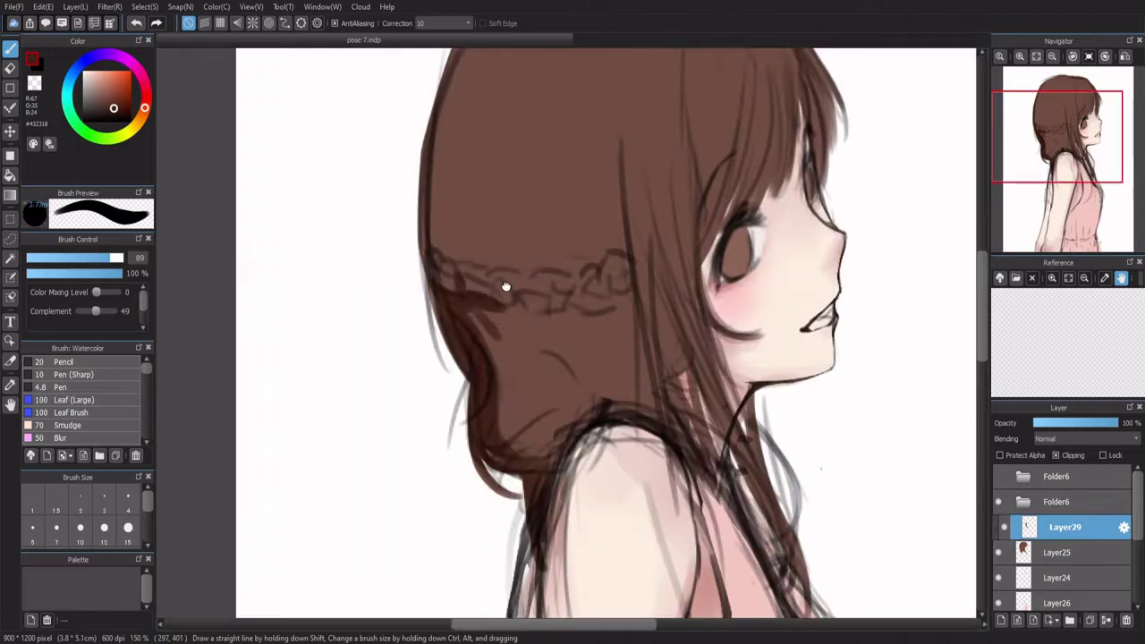
{"action": "scroll", "coordinate": [506, 287], "scroll_direction": "down", "scroll_amount": 2}
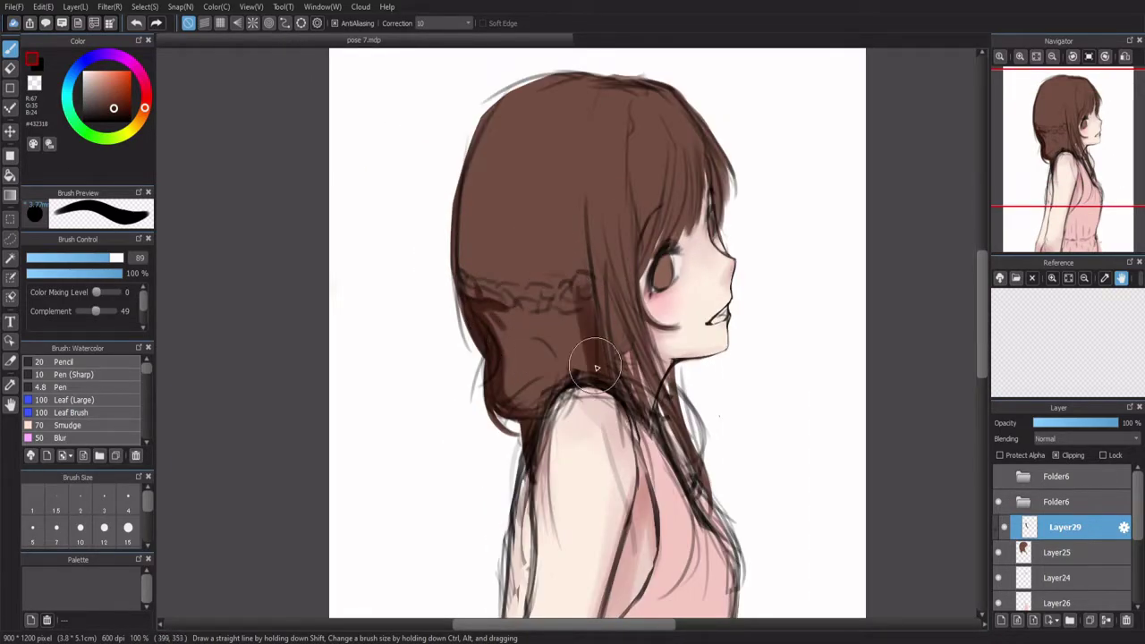
{"action": "mouse_move", "coordinate": [592, 393]}
{"action": "left_mouse_down"}
{"action": "mouse_move", "coordinate": [579, 192]}
{"action": "mouse_move", "coordinate": [585, 252]}
{"action": "left_mouse_up"}
{"action": "left_click_drag", "start_coordinate": [586, 81], "coordinate": [573, 277]}
{"action": "mouse_move", "coordinate": [583, 116]}
{"action": "left_mouse_down"}
{"action": "mouse_move", "coordinate": [590, 268]}
{"action": "mouse_move", "coordinate": [557, 263]}
{"action": "mouse_move", "coordinate": [504, 301]}
{"action": "mouse_move", "coordinate": [527, 319]}
{"action": "mouse_move", "coordinate": [579, 322]}
{"action": "mouse_move", "coordinate": [517, 304]}
{"action": "left_mouse_up"}
{"action": "mouse_move", "coordinate": [510, 398]}
{"action": "left_mouse_down"}
{"action": "mouse_move", "coordinate": [548, 413]}
{"action": "mouse_move", "coordinate": [518, 384]}
{"action": "mouse_move", "coordinate": [549, 357]}
{"action": "mouse_move", "coordinate": [554, 332]}
{"action": "mouse_move", "coordinate": [517, 321]}
{"action": "left_mouse_up"}
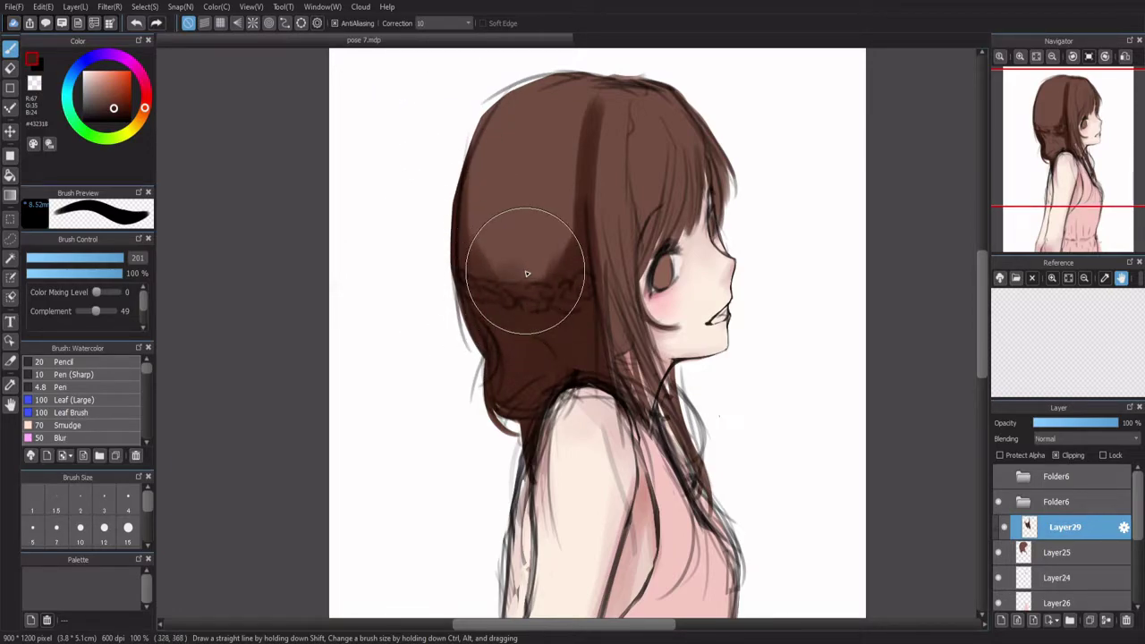
{"action": "mouse_move", "coordinate": [525, 260]}
{"action": "left_mouse_down"}
{"action": "mouse_move", "coordinate": [435, 286]}
{"action": "mouse_move", "coordinate": [511, 301]}
{"action": "mouse_move", "coordinate": [510, 288]}
{"action": "mouse_move", "coordinate": [545, 293]}
{"action": "left_mouse_up"}
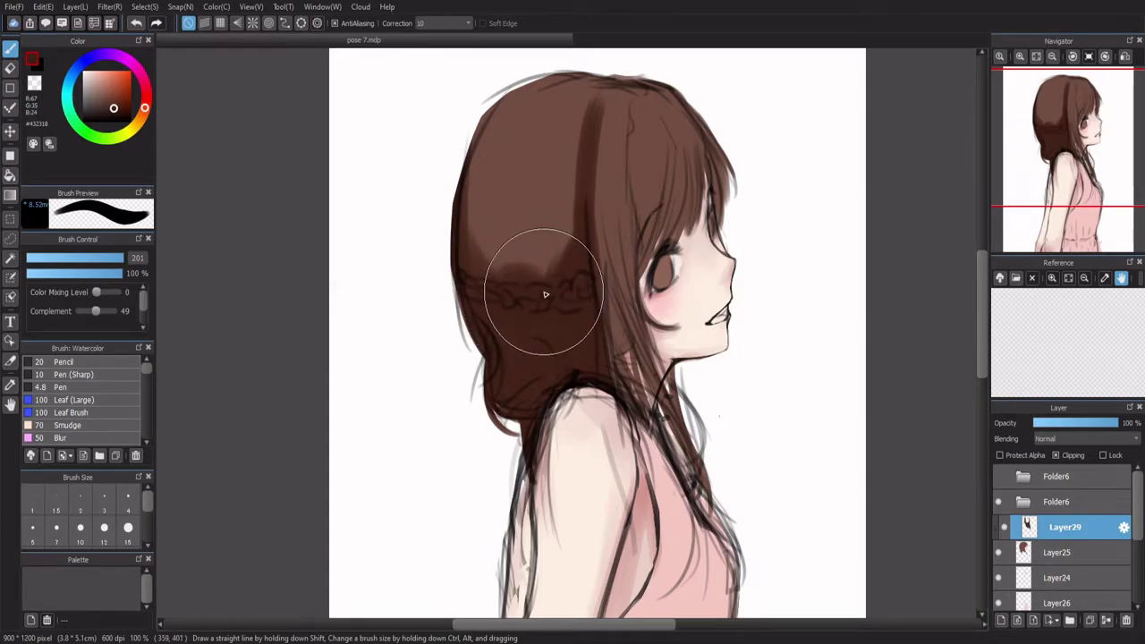
{"action": "left_click", "coordinate": [101, 258]}
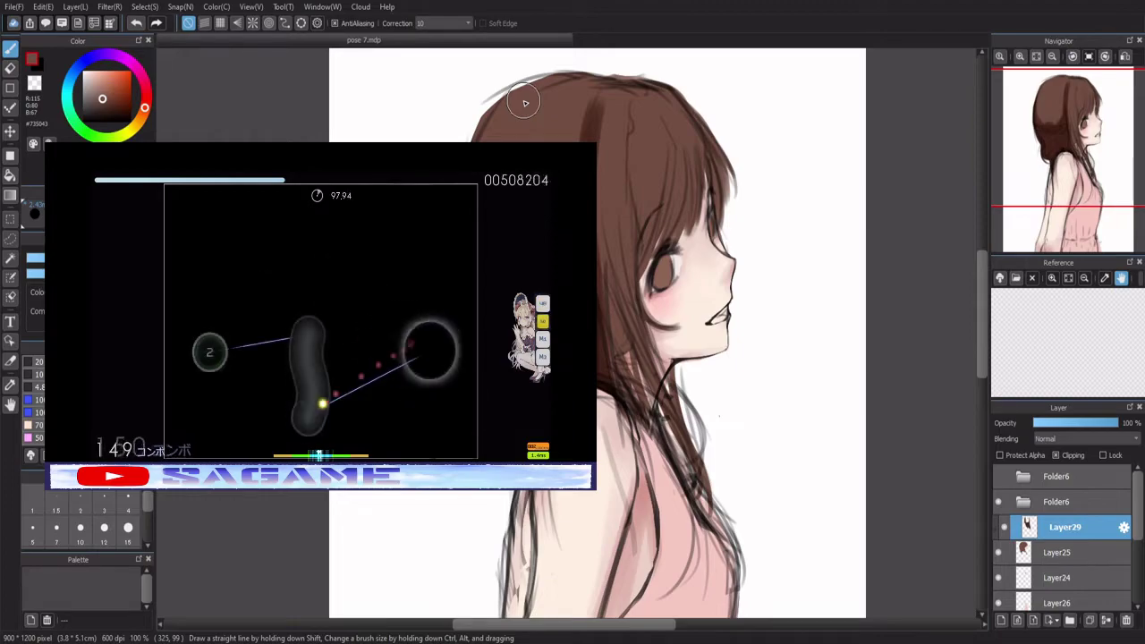
Step: Sample progressively darker browns from the hair
{"action": "scroll", "coordinate": [550, 121], "scroll_direction": "up", "scroll_amount": 1}
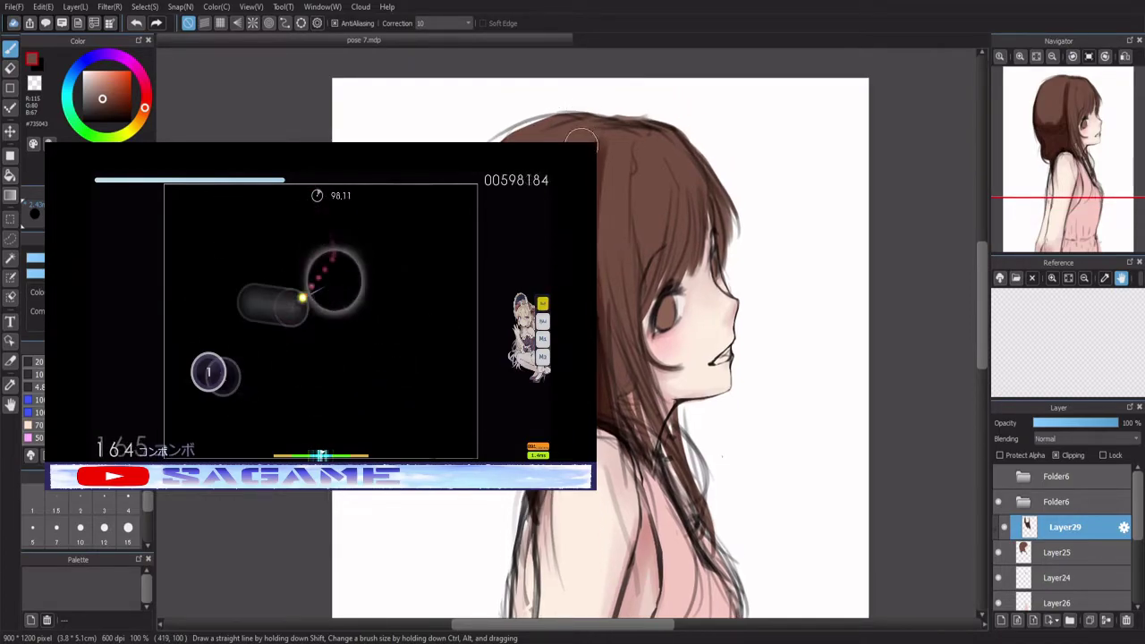
{"action": "scroll", "coordinate": [578, 138], "scroll_direction": "up", "scroll_amount": 3}
{"action": "scroll", "coordinate": [578, 139], "scroll_direction": "down", "scroll_amount": 3}
{"action": "scroll", "coordinate": [577, 138], "scroll_direction": "up", "scroll_amount": 3}
{"action": "scroll", "coordinate": [578, 139], "scroll_direction": "down", "scroll_amount": 1}
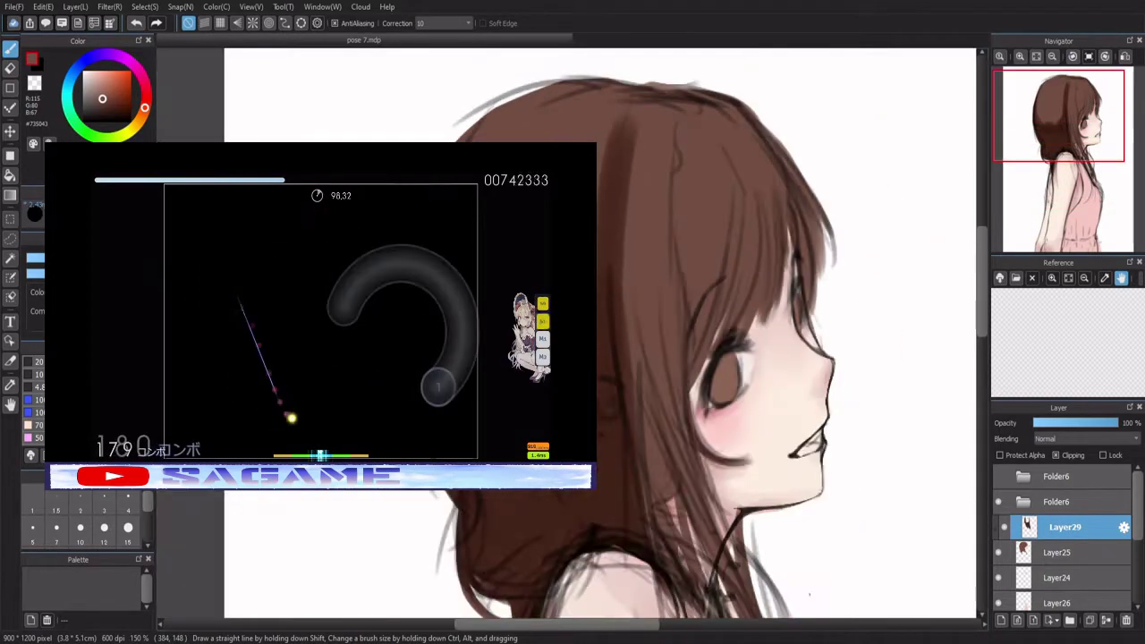
{"action": "scroll", "coordinate": [578, 139], "scroll_direction": "down", "scroll_amount": 1}
{"action": "scroll", "coordinate": [578, 139], "scroll_direction": "down", "scroll_amount": 1}
{"action": "scroll", "coordinate": [577, 138], "scroll_direction": "up", "scroll_amount": 3}
{"action": "scroll", "coordinate": [578, 139], "scroll_direction": "down", "scroll_amount": 2}
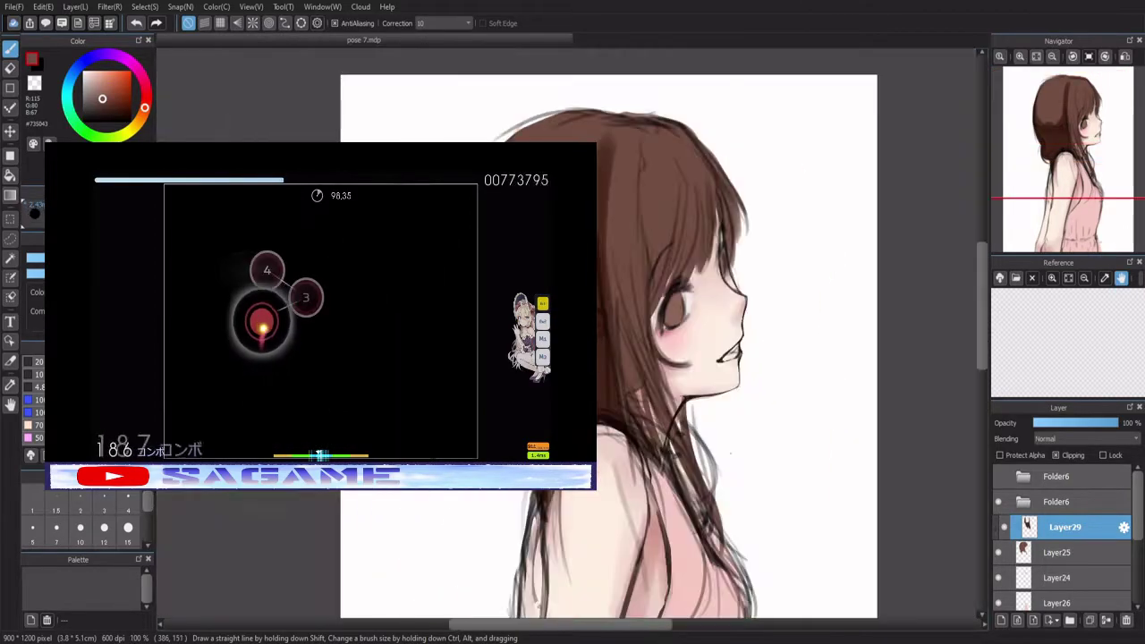
{"action": "scroll", "coordinate": [574, 161], "scroll_direction": "up", "scroll_amount": 2}
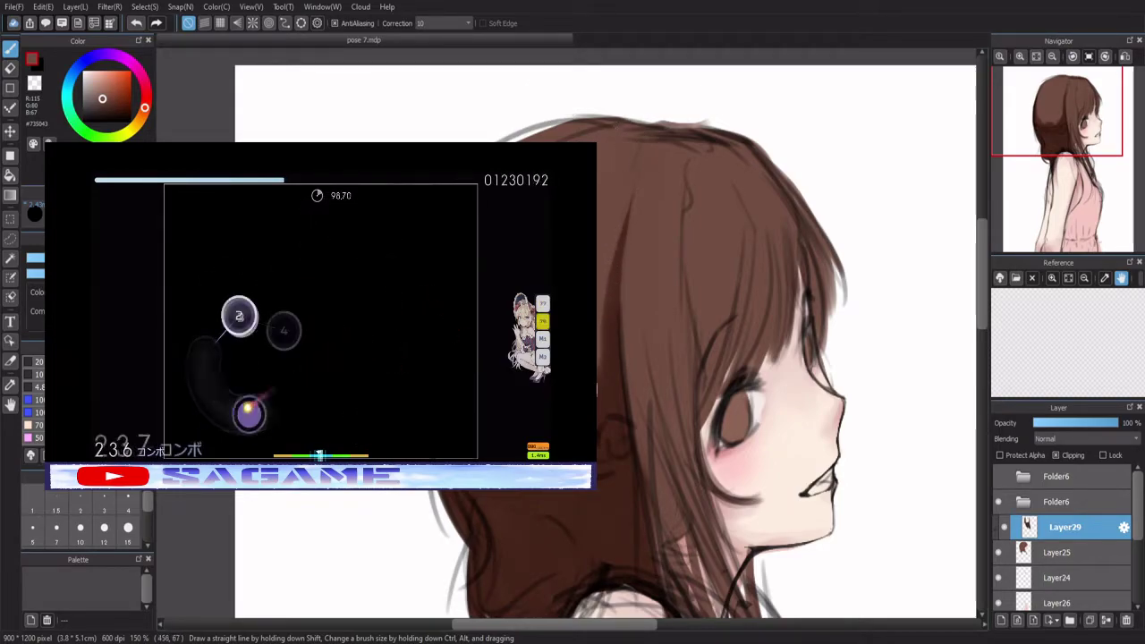
{"action": "left_click", "coordinate": [566, 533], "text": "alt"}
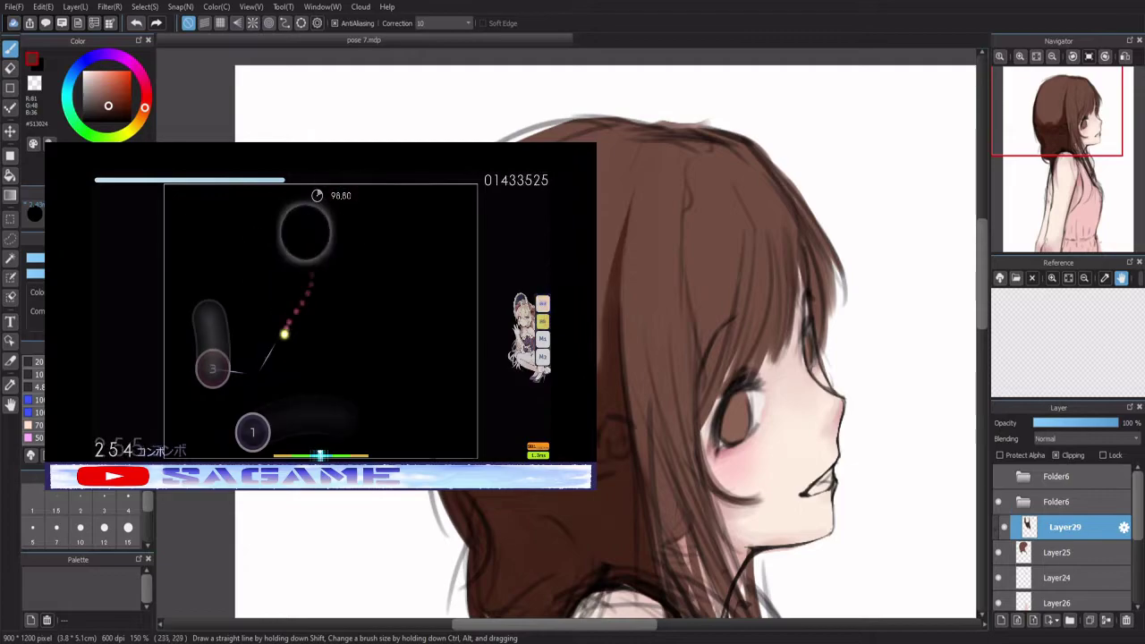
{"action": "scroll", "coordinate": [620, 594], "scroll_direction": "down", "scroll_amount": 1}
{"action": "scroll", "coordinate": [621, 594], "scroll_direction": "down", "scroll_amount": 2}
{"action": "left_click", "coordinate": [652, 570], "text": "alt"}
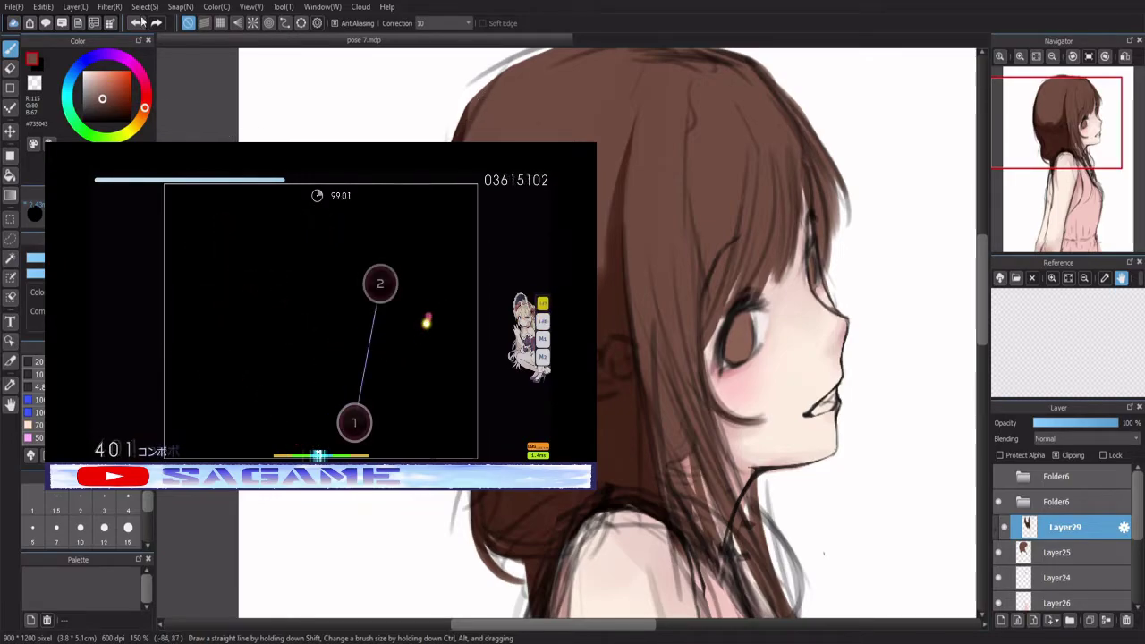
Step: Choose a darker brown and stroke it down the top of the head
{"action": "left_click", "coordinate": [113, 107]}
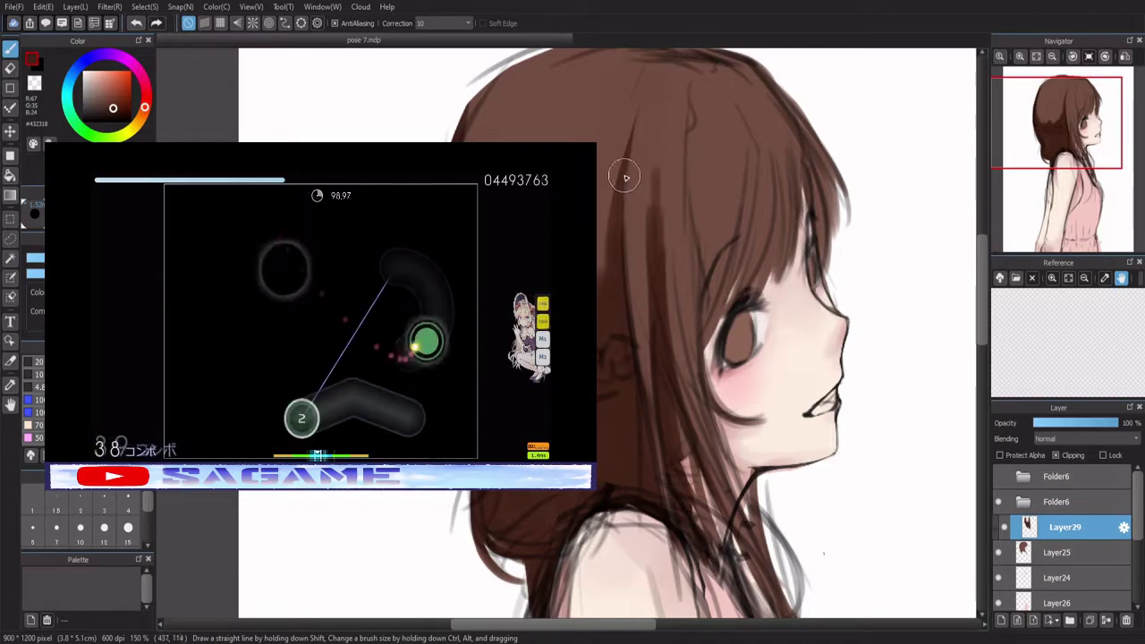
{"action": "scroll", "coordinate": [636, 133], "scroll_direction": "up", "scroll_amount": 2}
{"action": "mouse_move", "coordinate": [641, 138]}
{"action": "left_mouse_down"}
{"action": "mouse_move", "coordinate": [626, 201]}
{"action": "mouse_move", "coordinate": [693, 524]}
{"action": "mouse_move", "coordinate": [713, 483]}
{"action": "left_mouse_up"}
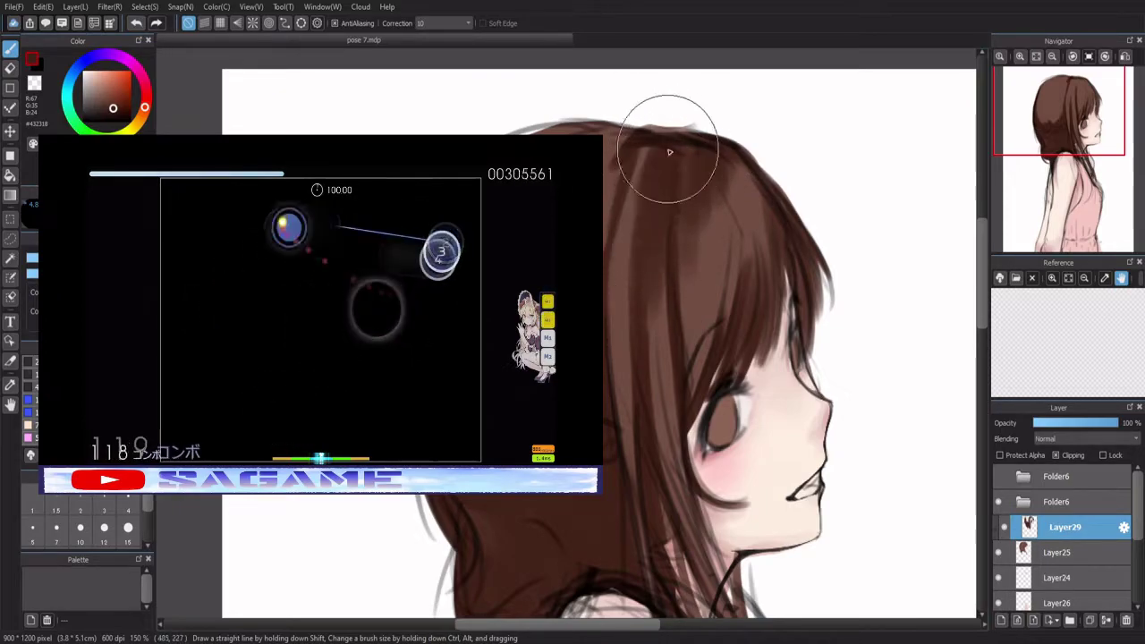
Step: Switch to a lighter hair brown, then pick a darker hair brown for the crown
{"action": "scroll", "coordinate": [634, 312], "scroll_direction": "down", "scroll_amount": 2}
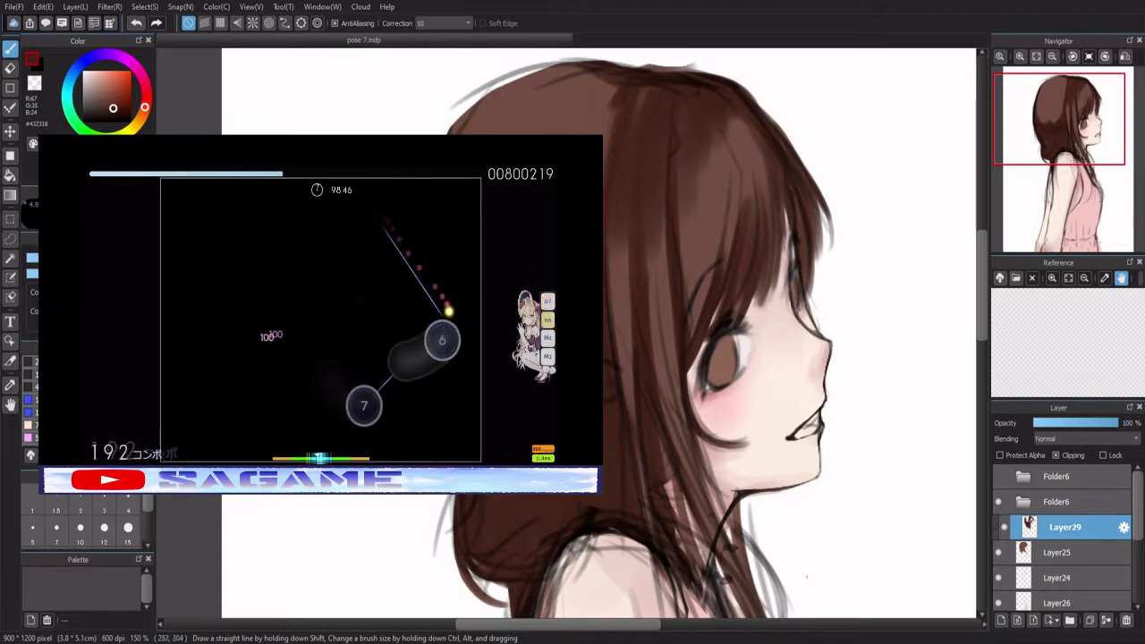
{"action": "left_click", "coordinate": [615, 86], "text": "alt"}
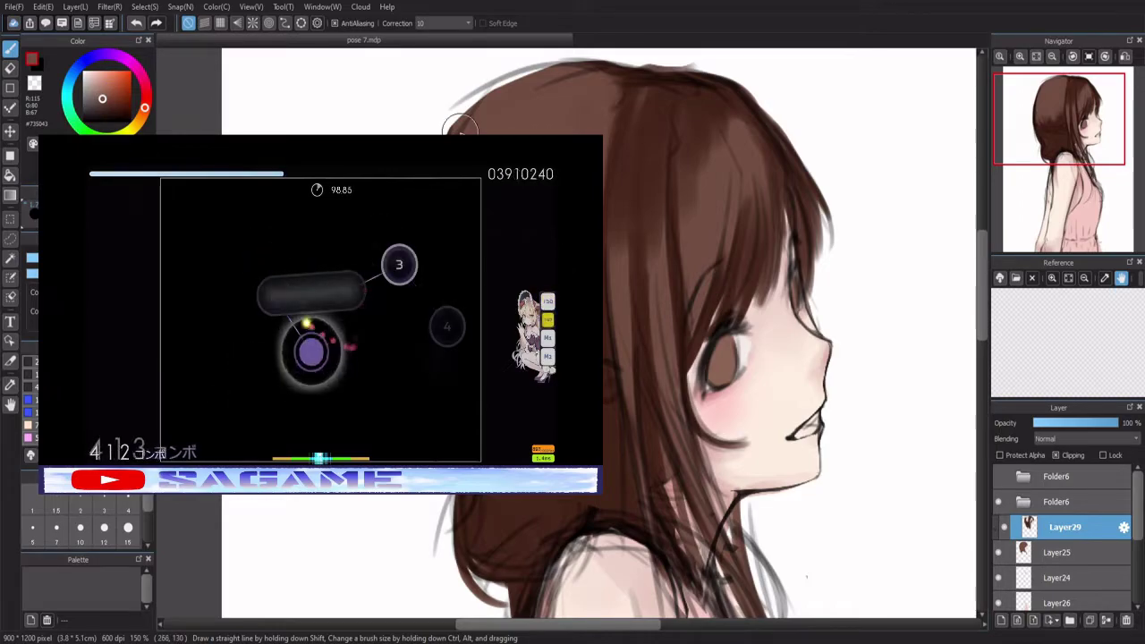
{"action": "left_click", "coordinate": [391, 441], "text": "alt"}
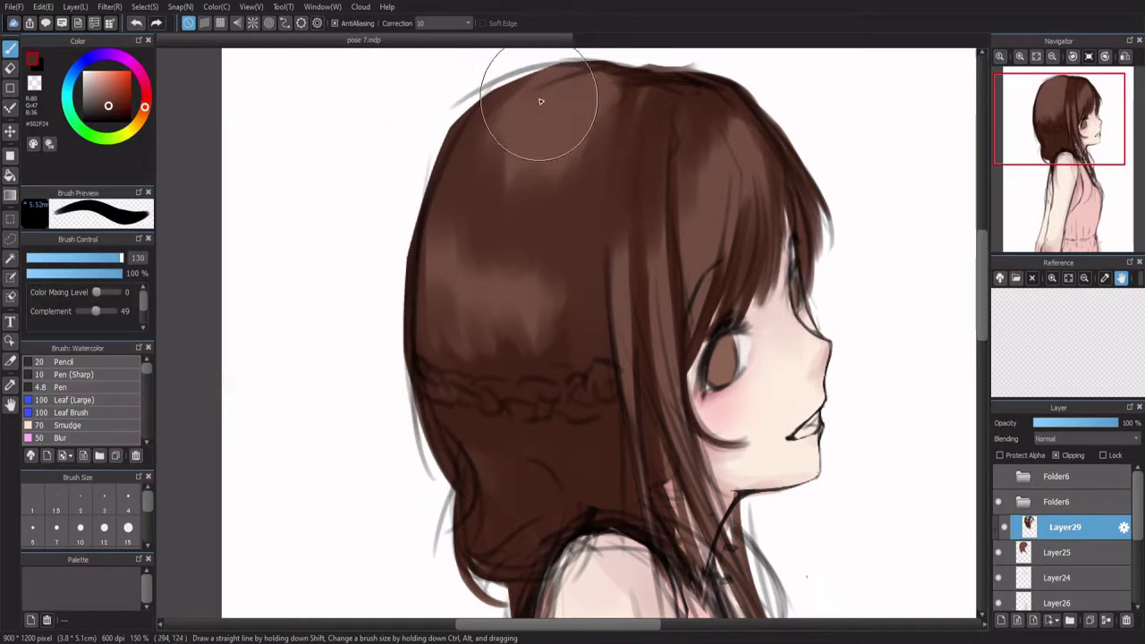
Step: Cover the crown and upper-left highlight in darker brown, then add a lighter streak
{"action": "mouse_move", "coordinate": [553, 92]}
{"action": "left_mouse_down"}
{"action": "mouse_move", "coordinate": [524, 128]}
{"action": "mouse_move", "coordinate": [582, 133]}
{"action": "mouse_move", "coordinate": [617, 89]}
{"action": "mouse_move", "coordinate": [621, 128]}
{"action": "left_mouse_up"}
{"action": "scroll", "coordinate": [617, 90], "scroll_direction": "up", "scroll_amount": 2}
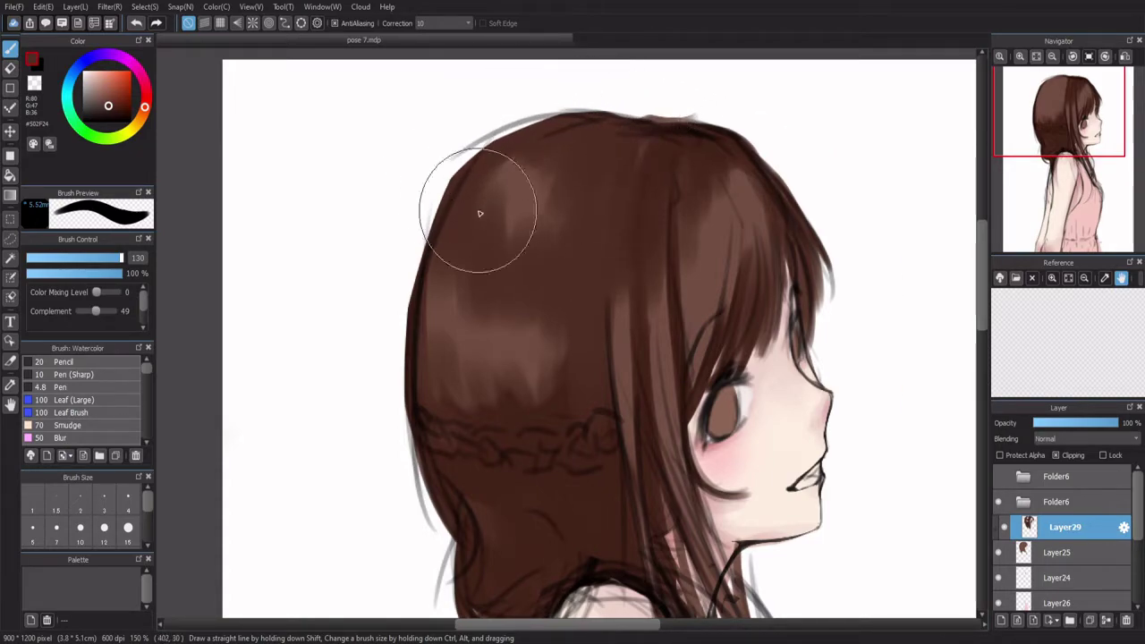
{"action": "left_click_drag", "start_coordinate": [534, 225], "coordinate": [509, 264]}
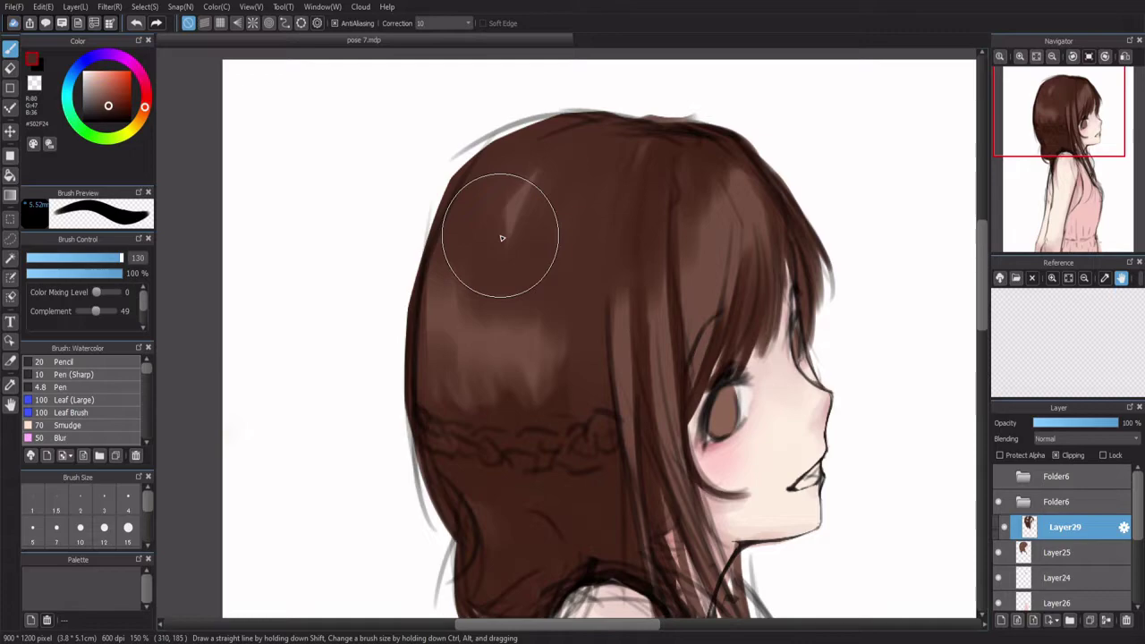
{"action": "left_click", "coordinate": [473, 346], "text": "alt"}
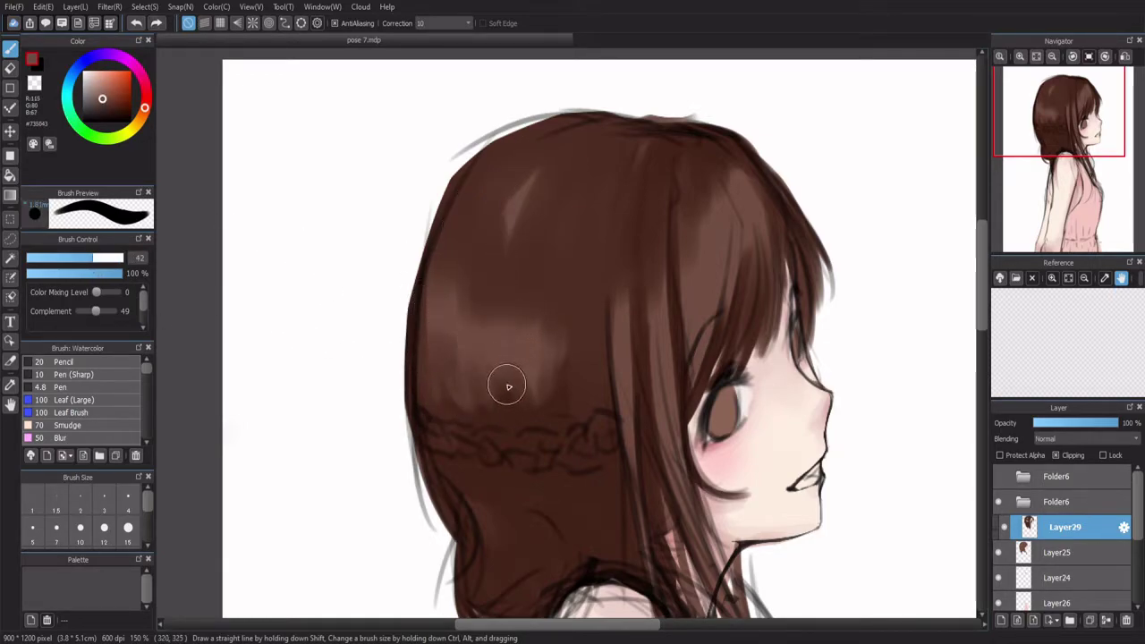
{"action": "mouse_move", "coordinate": [467, 333]}
{"action": "left_mouse_down"}
{"action": "mouse_move", "coordinate": [486, 233]}
{"action": "mouse_move", "coordinate": [460, 317]}
{"action": "mouse_move", "coordinate": [457, 204]}
{"action": "left_mouse_up"}
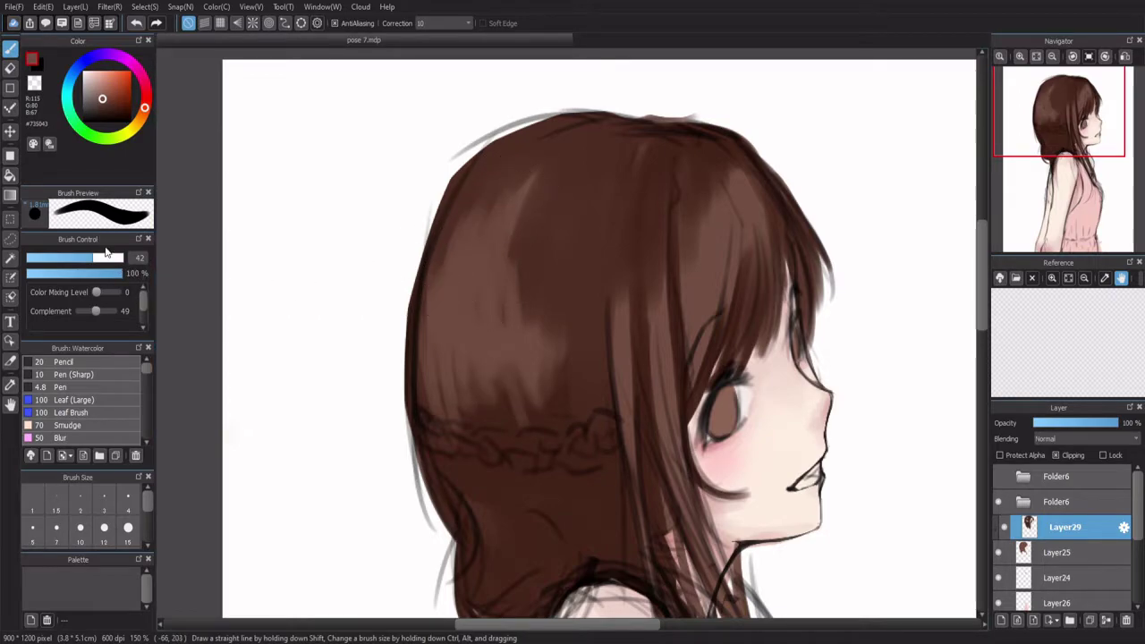
Step: At brush size 110, sample a mid brown and blend the light hair patches darker
{"action": "left_click_drag", "start_coordinate": [347, 301], "coordinate": [383, 286]}
{"action": "left_click", "coordinate": [550, 234], "text": "alt"}
{"action": "mouse_move", "coordinate": [550, 235]}
{"action": "left_mouse_down"}
{"action": "mouse_move", "coordinate": [493, 314]}
{"action": "mouse_move", "coordinate": [583, 417]}
{"action": "mouse_move", "coordinate": [549, 345]}
{"action": "mouse_move", "coordinate": [476, 385]}
{"action": "mouse_move", "coordinate": [465, 435]}
{"action": "mouse_move", "coordinate": [554, 438]}
{"action": "left_mouse_up"}
{"action": "left_click_drag", "start_coordinate": [474, 273], "coordinate": [534, 171]}
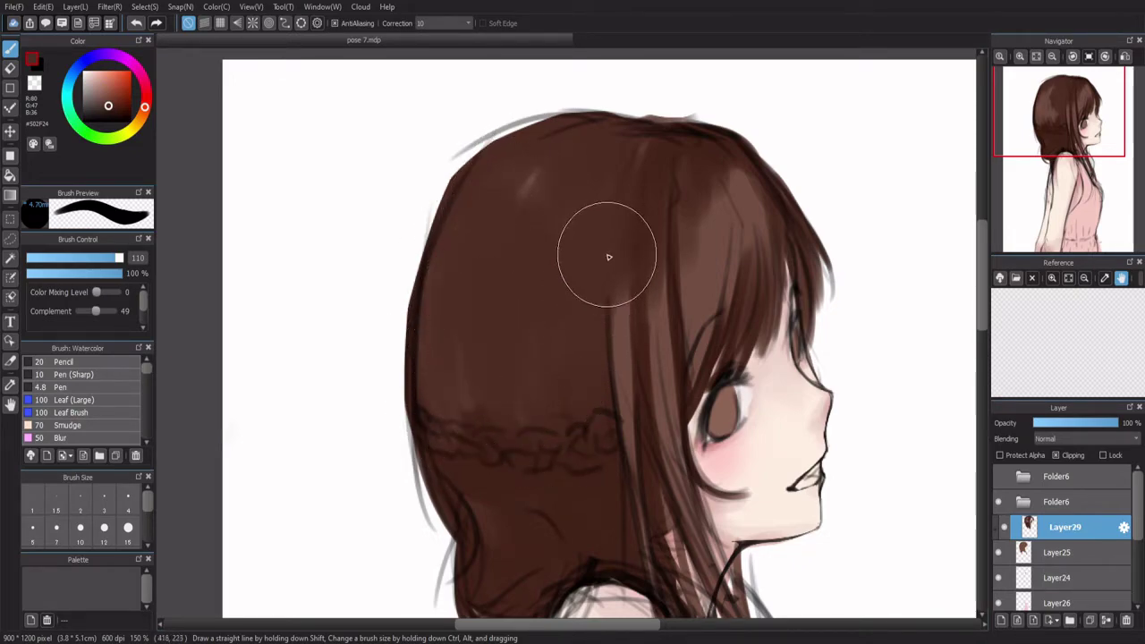
Step: Darken a strand at size 42, then the hair below and above the braid at size 91
{"action": "left_click", "coordinate": [90, 257]}
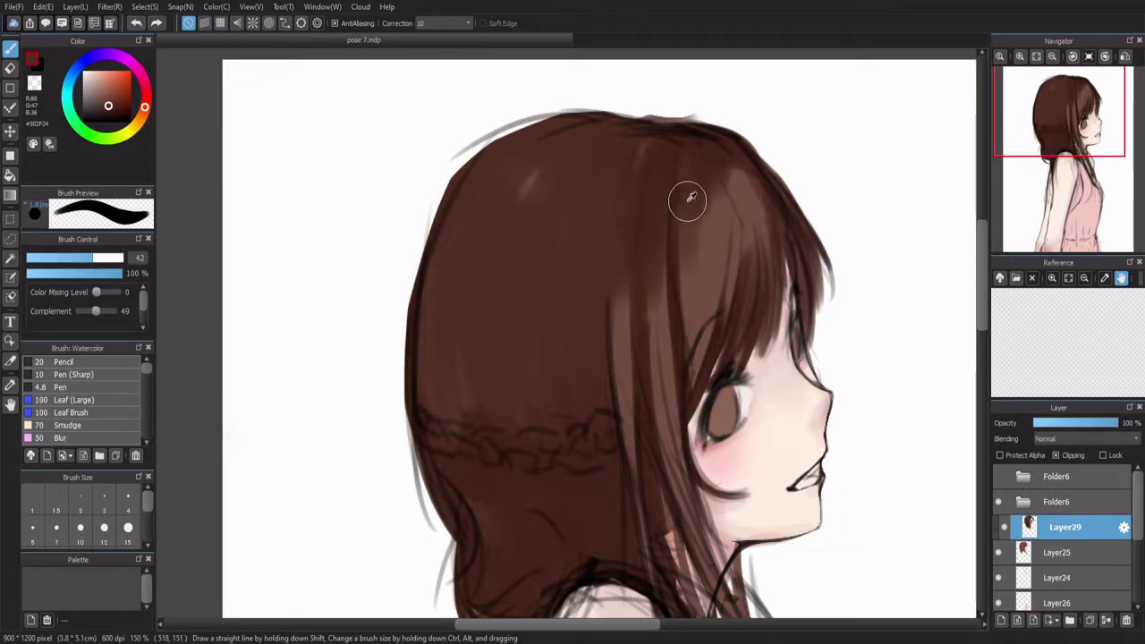
{"action": "left_click_drag", "start_coordinate": [687, 193], "coordinate": [686, 316]}
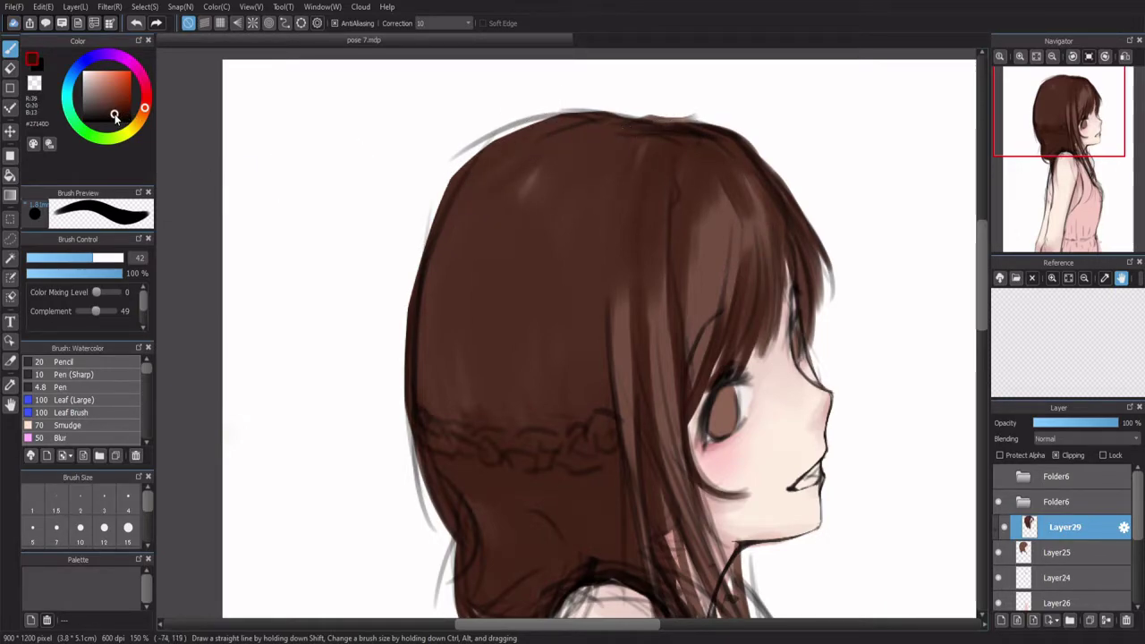
{"action": "left_click_drag", "start_coordinate": [103, 258], "coordinate": [115, 259]}
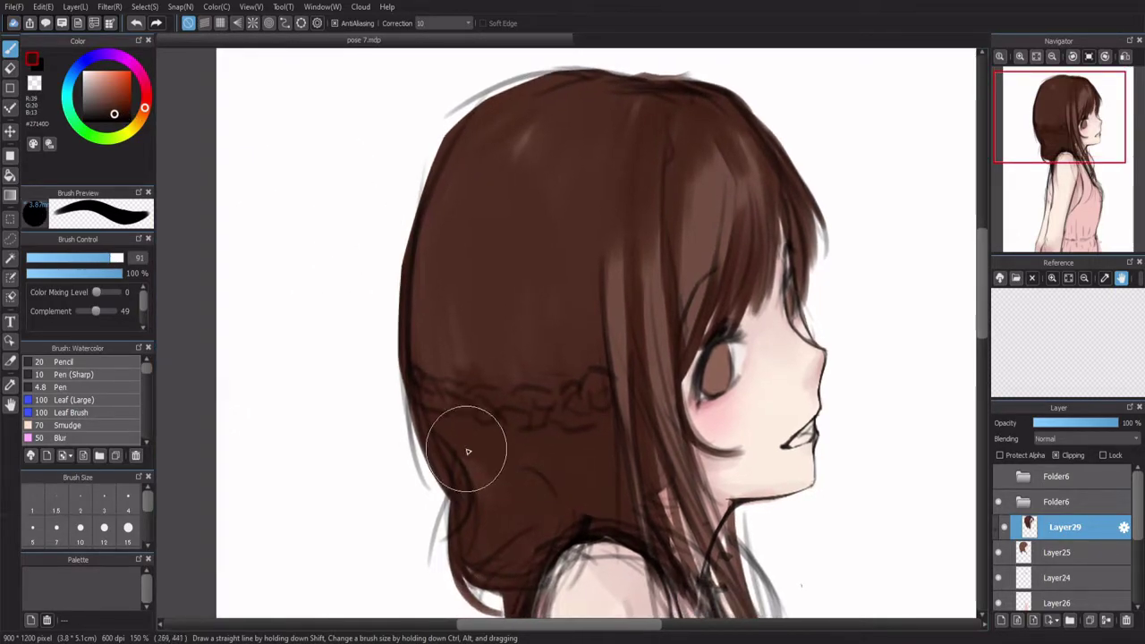
{"action": "mouse_move", "coordinate": [600, 485]}
{"action": "left_mouse_down"}
{"action": "mouse_move", "coordinate": [585, 471]}
{"action": "mouse_move", "coordinate": [603, 485]}
{"action": "mouse_move", "coordinate": [608, 430]}
{"action": "mouse_move", "coordinate": [582, 448]}
{"action": "mouse_move", "coordinate": [596, 403]}
{"action": "left_mouse_up"}
{"action": "scroll", "coordinate": [595, 403], "scroll_direction": "down", "scroll_amount": 2}
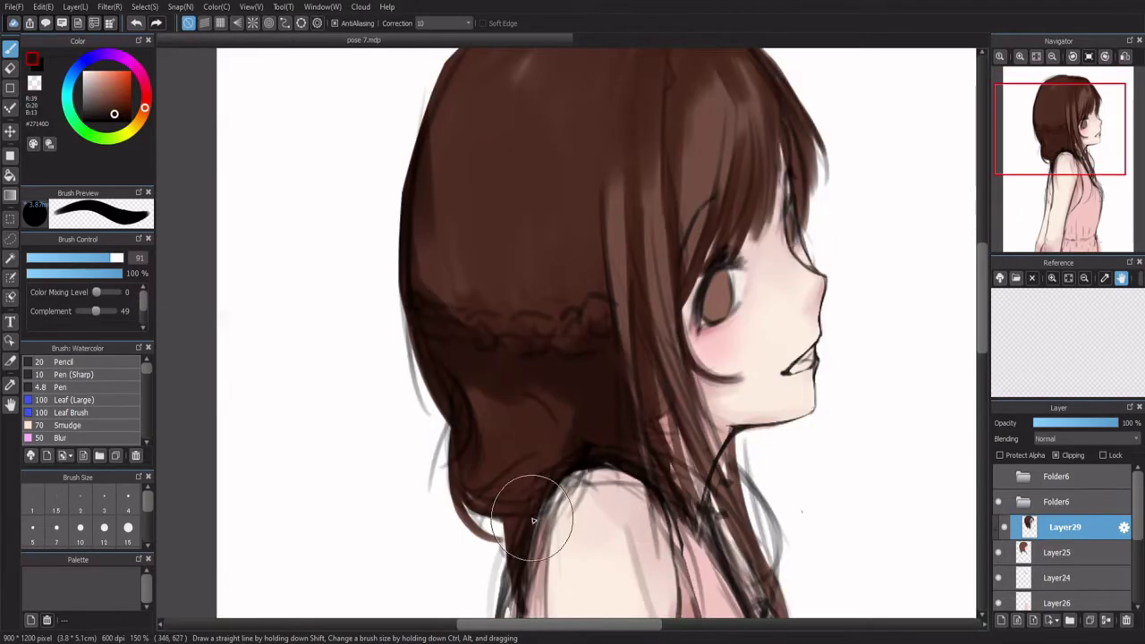
{"action": "mouse_move", "coordinate": [558, 499]}
{"action": "left_mouse_down"}
{"action": "mouse_move", "coordinate": [545, 524]}
{"action": "mouse_move", "coordinate": [447, 435]}
{"action": "mouse_move", "coordinate": [503, 413]}
{"action": "left_mouse_up"}
{"action": "left_click_drag", "start_coordinate": [579, 360], "coordinate": [598, 201]}
Step: Undo a dark diagonal hair stroke and switch to the Watercolor (Wet) brush
{"action": "scroll", "coordinate": [600, 77], "scroll_direction": "down", "scroll_amount": 3}
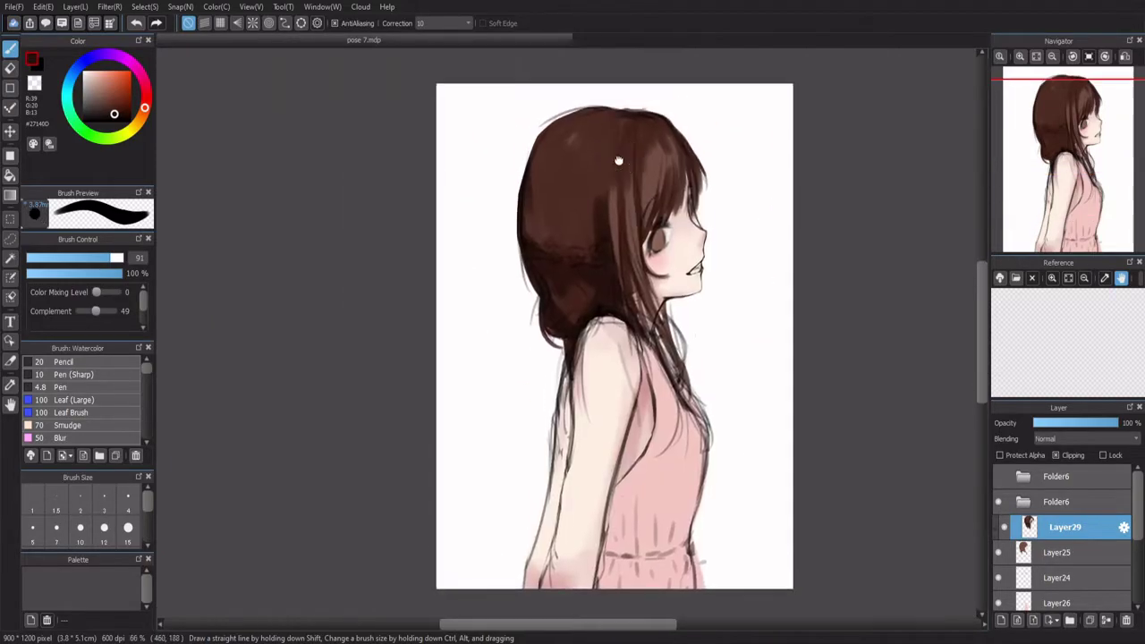
{"action": "scroll", "coordinate": [616, 159], "scroll_direction": "up", "scroll_amount": 3}
{"action": "left_click_drag", "start_coordinate": [583, 340], "coordinate": [651, 59]}
{"action": "key", "text": "ctrl+z"}
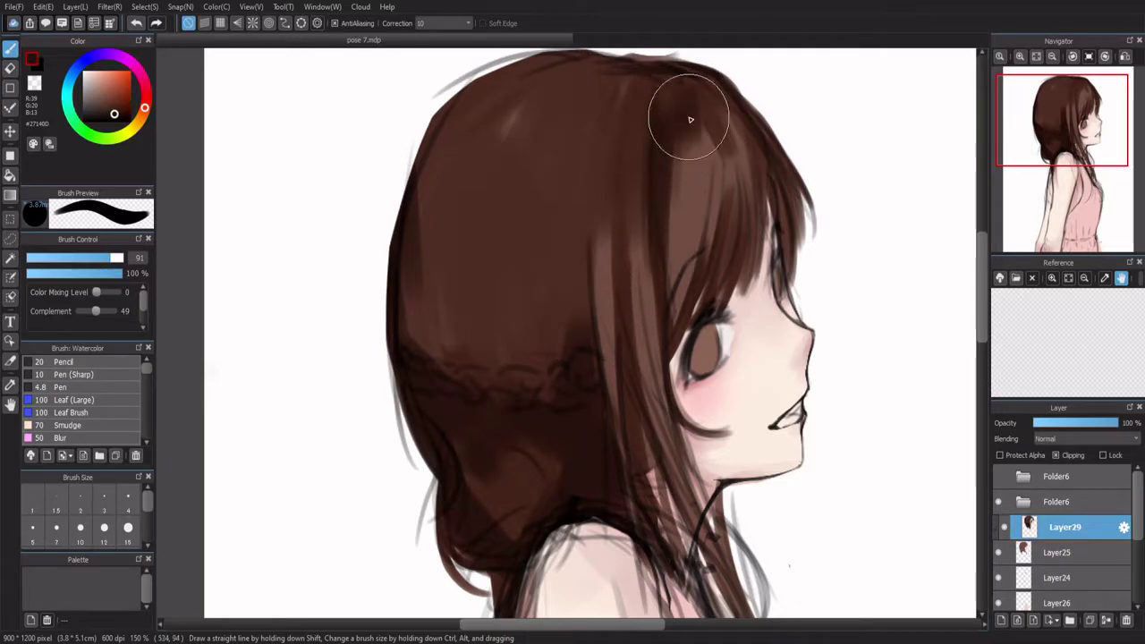
{"action": "scroll", "coordinate": [650, 151], "scroll_direction": "down", "scroll_amount": 3}
{"action": "scroll", "coordinate": [603, 177], "scroll_direction": "up", "scroll_amount": 1}
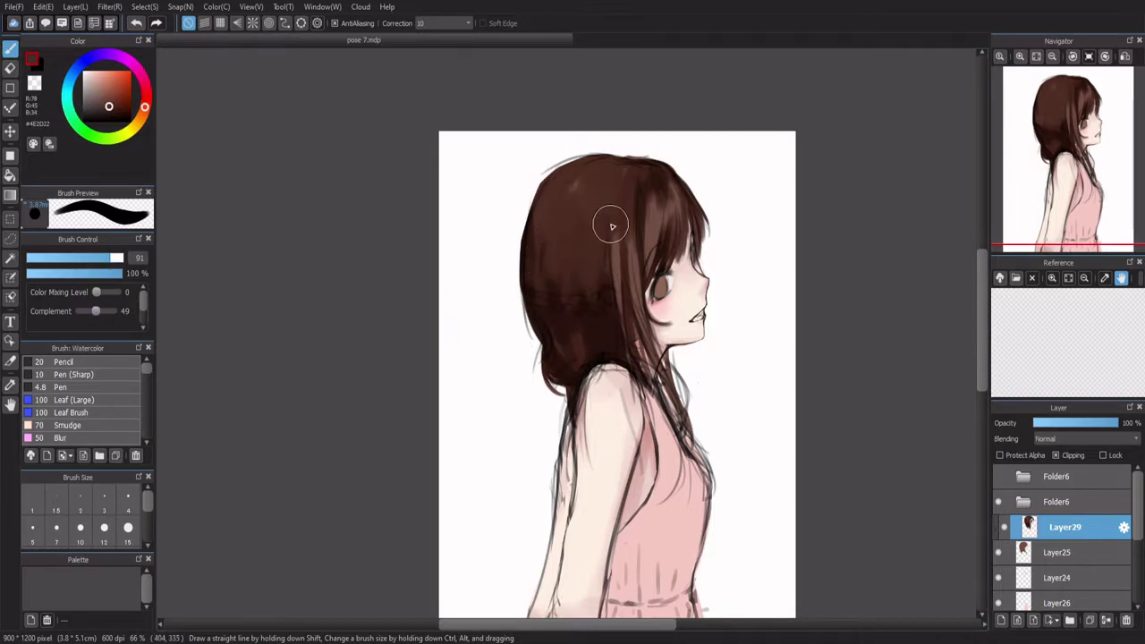
{"action": "scroll", "coordinate": [152, 371], "scroll_direction": "down", "scroll_amount": 2}
{"action": "left_click", "coordinate": [85, 395]}
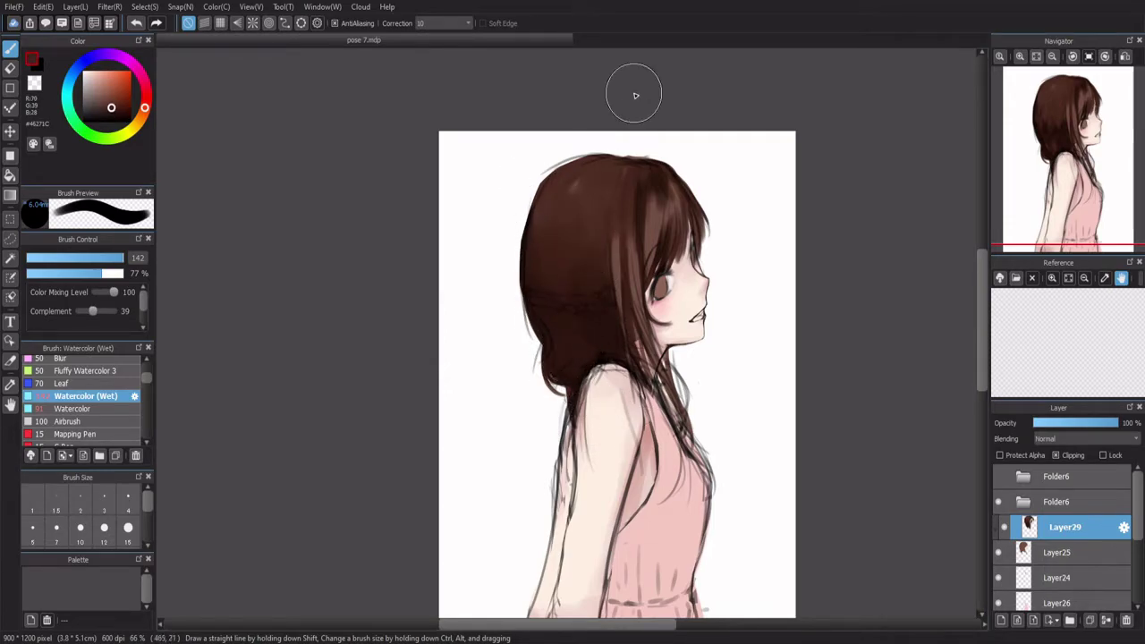
Step: Choose a deep reddish dark brown, shrink the brush to 19, and undo the shoulder strokes
{"action": "left_click", "coordinate": [119, 108]}
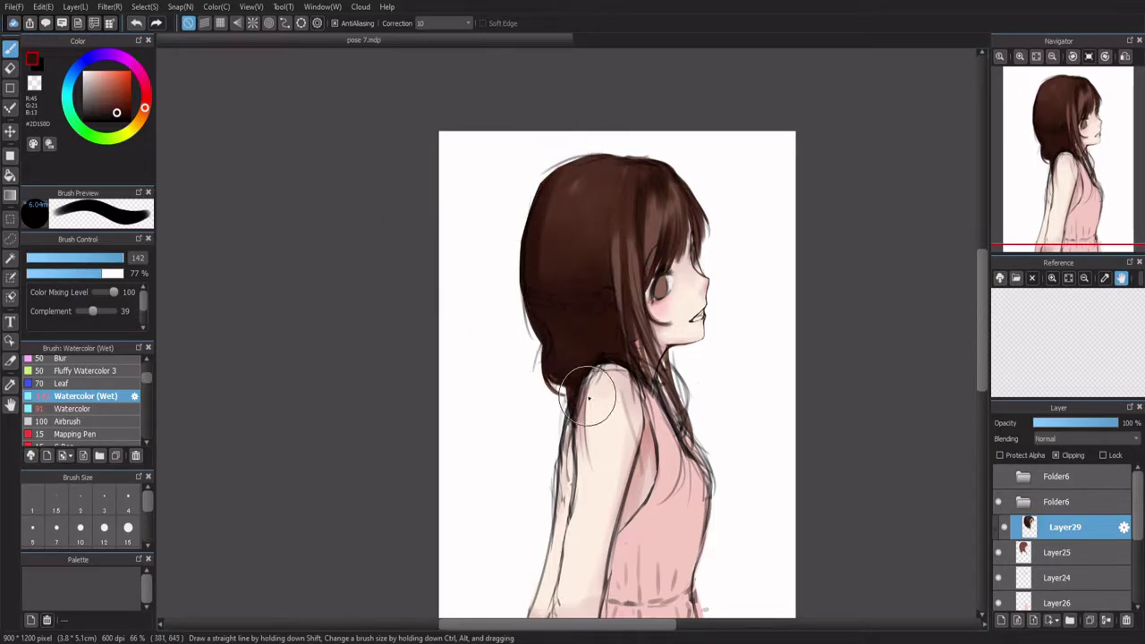
{"action": "key", "text": "ctrl+z"}
{"action": "left_click_drag", "start_coordinate": [588, 391], "coordinate": [225, 237]}
{"action": "key", "text": "ctrl+z"}
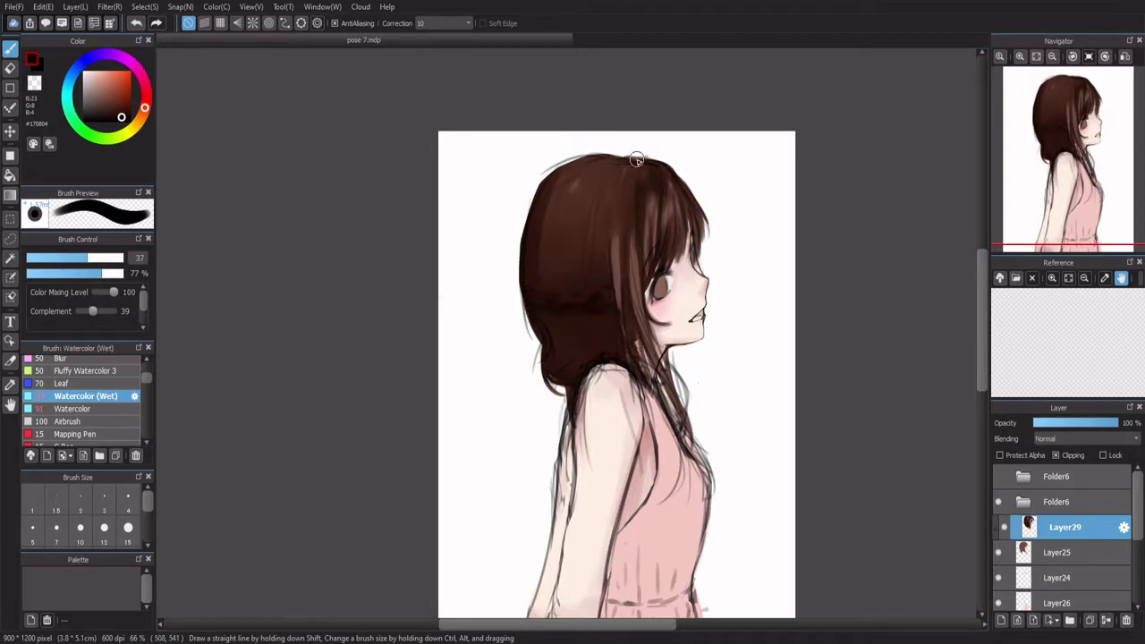
Step: Repaint the back-hair strands with Watercolor (Wet) strokes, then enlarge the brush for broader shading
{"action": "mouse_move", "coordinate": [626, 220]}
{"action": "left_mouse_down"}
{"action": "mouse_move", "coordinate": [612, 340]}
{"action": "mouse_move", "coordinate": [628, 363]}
{"action": "mouse_move", "coordinate": [626, 256]}
{"action": "left_mouse_up"}
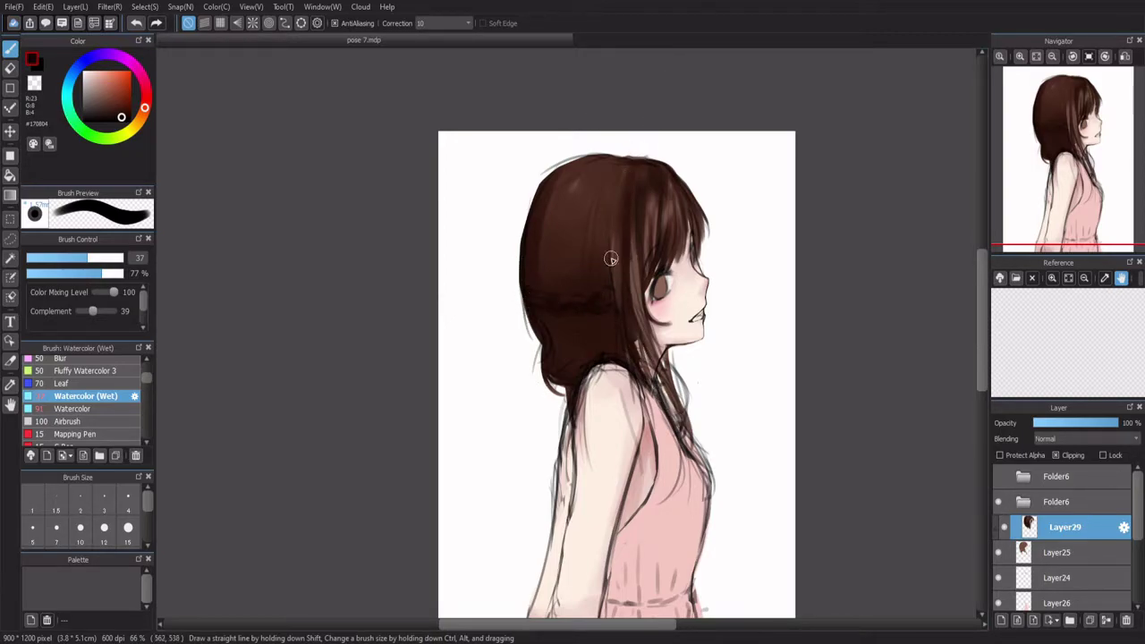
{"action": "left_click_drag", "start_coordinate": [339, 257], "coordinate": [364, 257], "text": "ctrl+alt"}
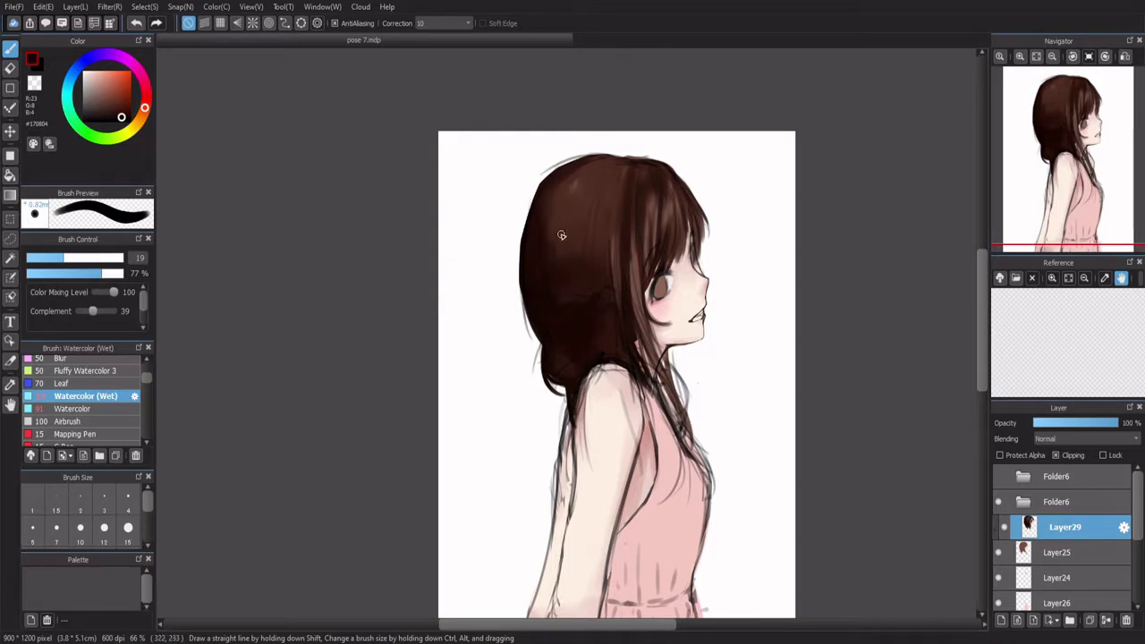
Step: Add small dark touches at sizes 54 and 17, undo one, then set size 45
{"action": "left_click_drag", "start_coordinate": [586, 300], "coordinate": [570, 296]}
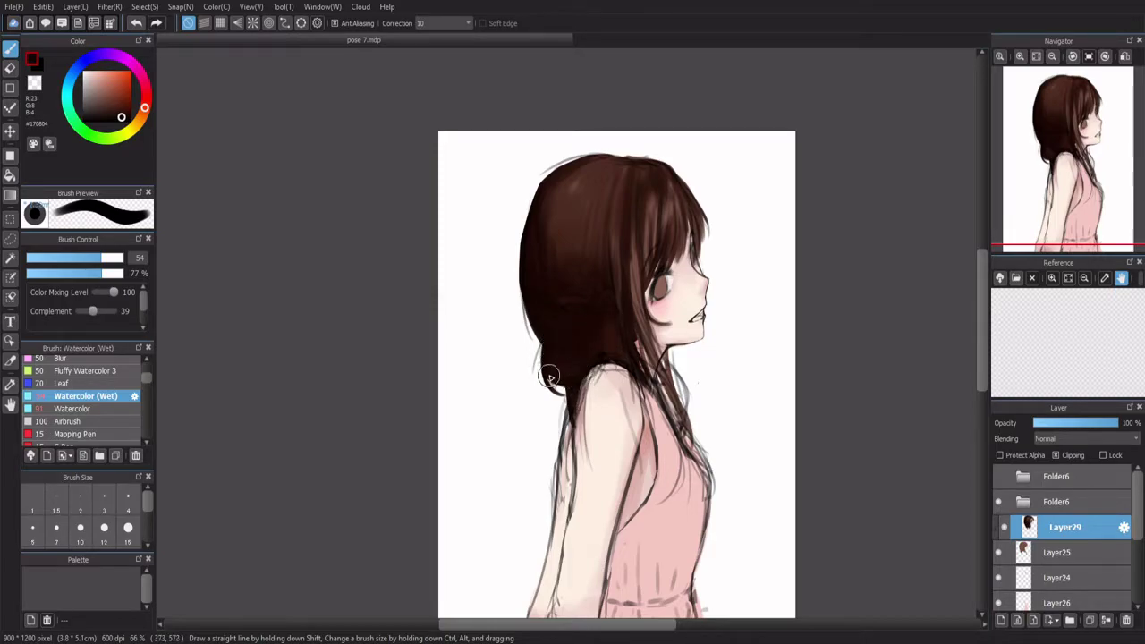
{"action": "left_click", "coordinate": [61, 257]}
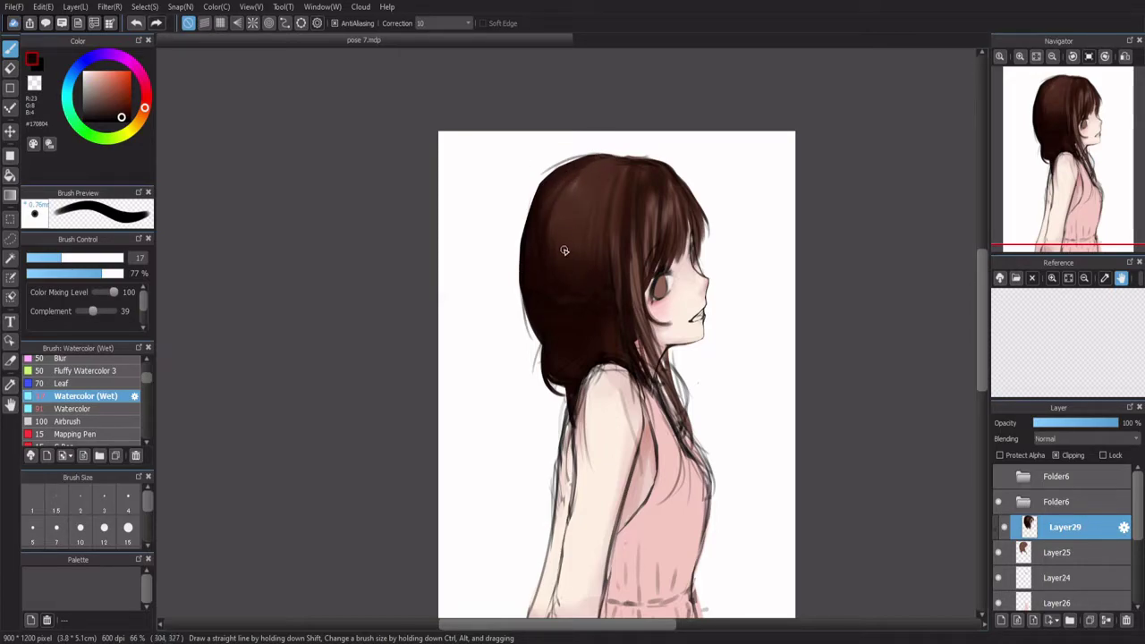
{"action": "key", "text": "ctrl+z"}
{"action": "left_click_drag", "start_coordinate": [632, 335], "coordinate": [528, 201]}
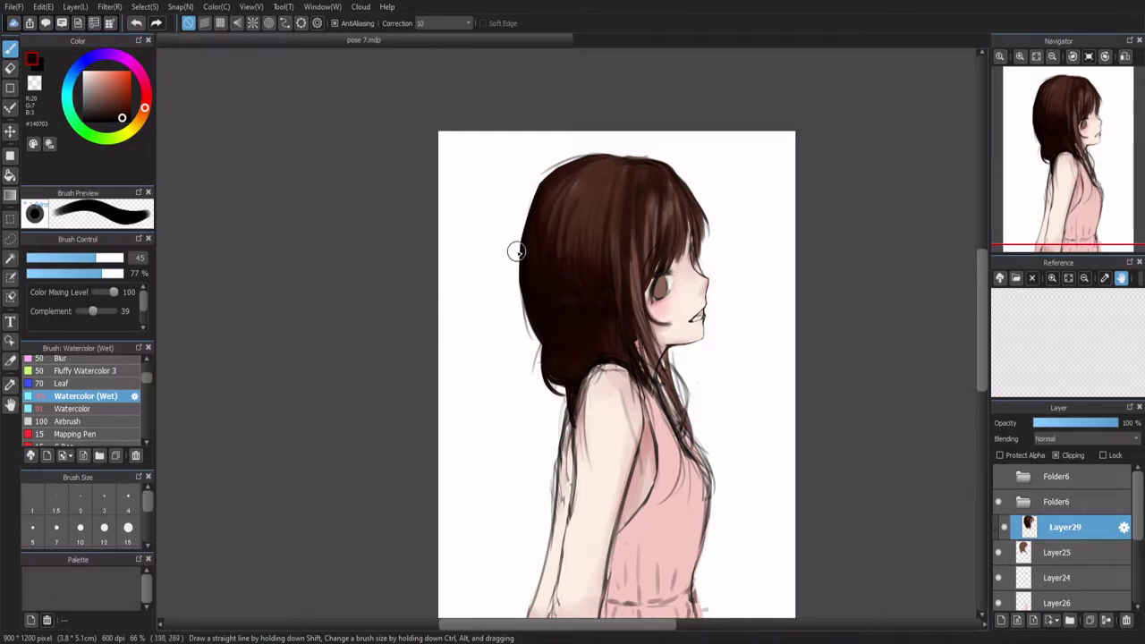
Step: Mirror the canvas to check the proportions, then flip it back so the girl faces right
{"action": "scroll", "coordinate": [571, 223], "scroll_direction": "down", "scroll_amount": 5}
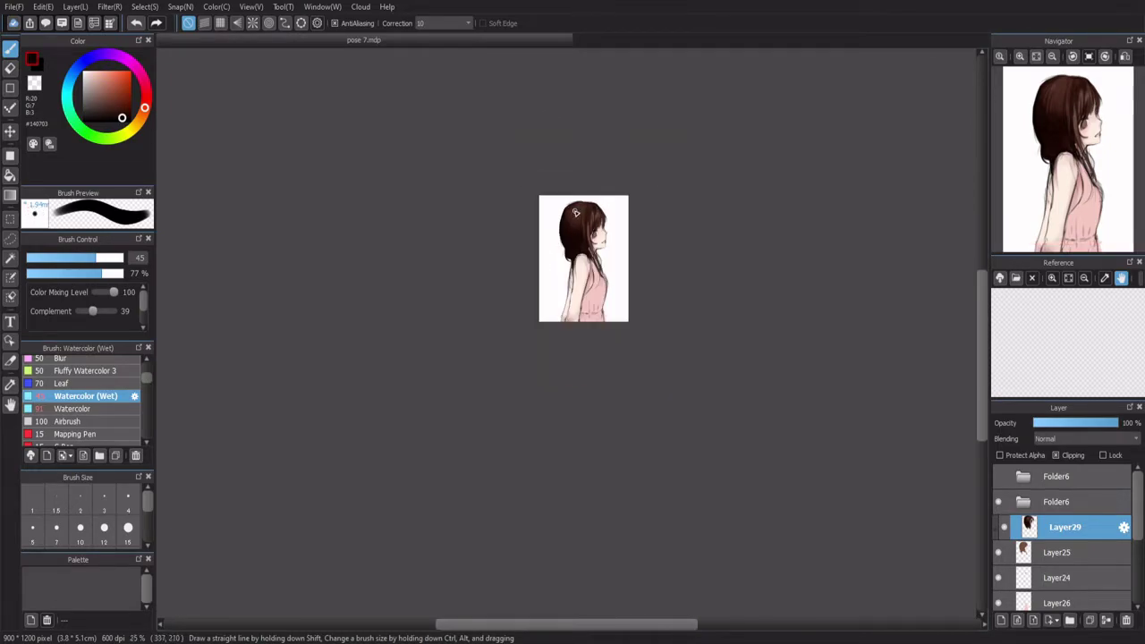
{"action": "left_click", "coordinate": [1125, 56]}
{"action": "scroll", "coordinate": [607, 199], "scroll_direction": "up", "scroll_amount": 5}
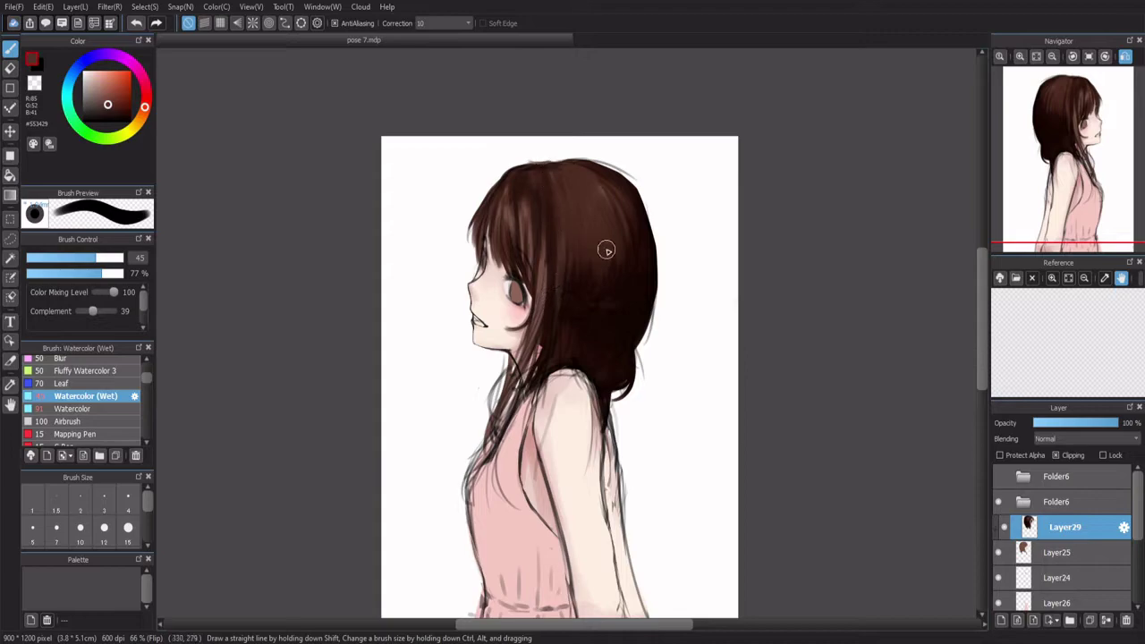
{"action": "scroll", "coordinate": [567, 108], "scroll_direction": "down", "scroll_amount": 3}
{"action": "scroll", "coordinate": [582, 199], "scroll_direction": "up", "scroll_amount": 2}
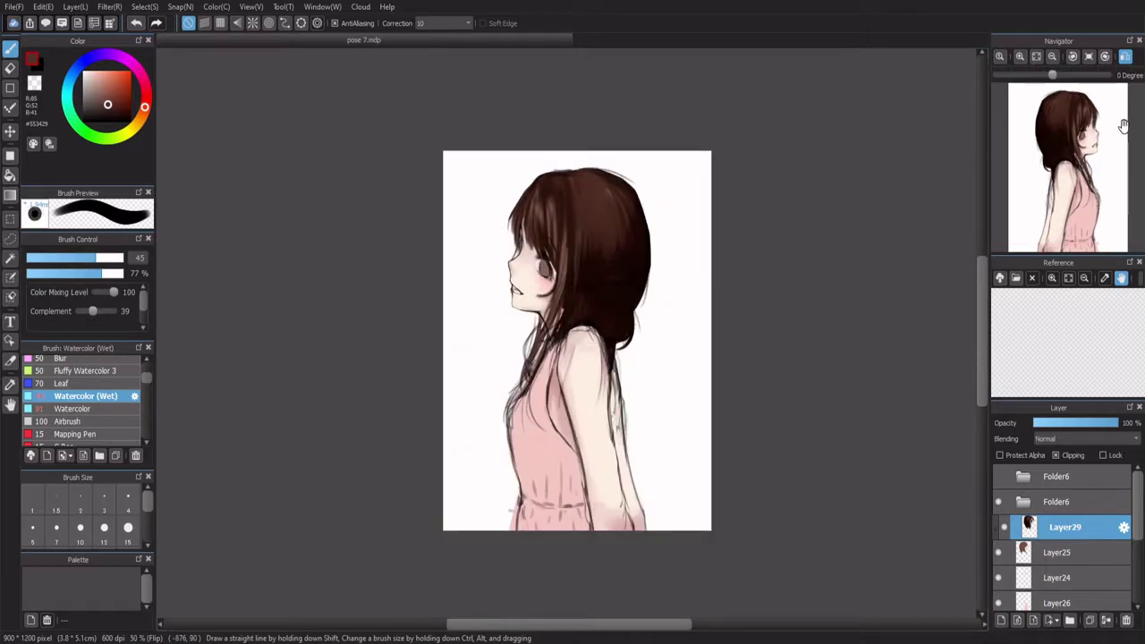
{"action": "left_click", "coordinate": [1125, 56]}
{"action": "scroll", "coordinate": [1064, 537], "scroll_direction": "down", "scroll_amount": 2}
Step: Add a clipped layer above Layer26 and paint broad pink waist shading with a 196 brush
{"action": "left_click", "coordinate": [1059, 507]}
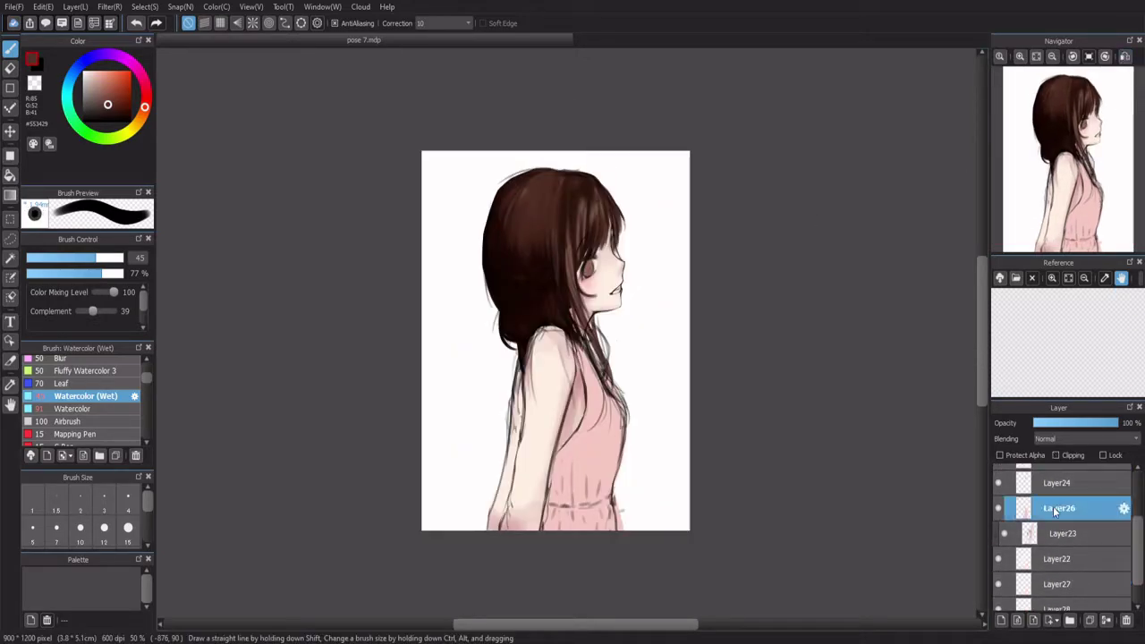
{"action": "left_click", "coordinate": [1000, 619]}
{"action": "left_click", "coordinate": [1056, 456]}
{"action": "left_click", "coordinate": [590, 447], "text": "alt"}
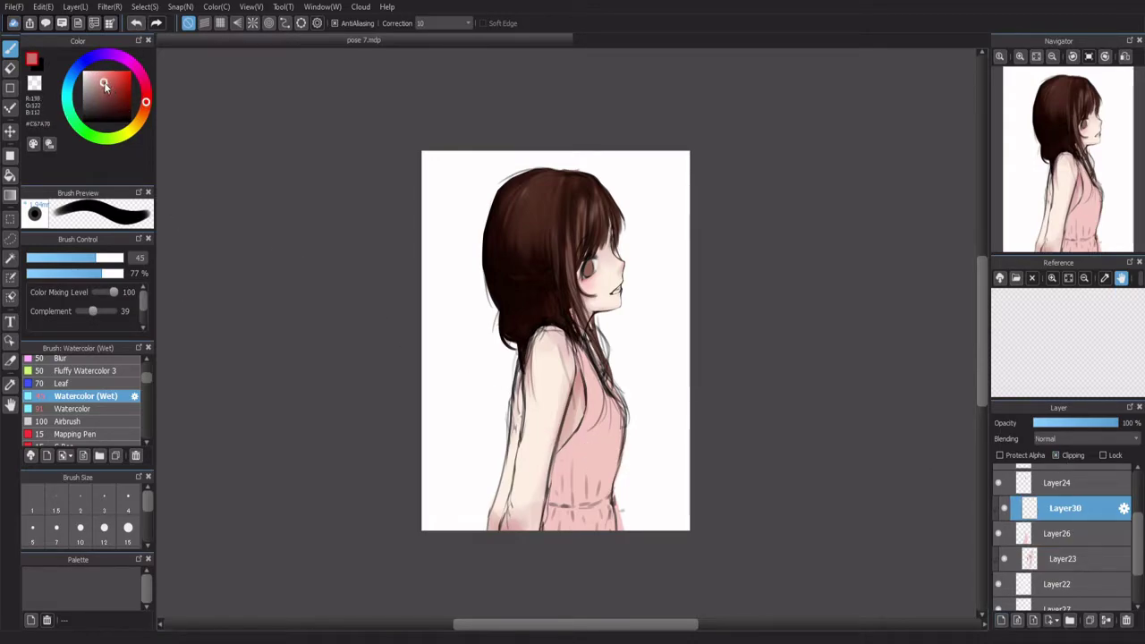
{"action": "left_click", "coordinate": [122, 257]}
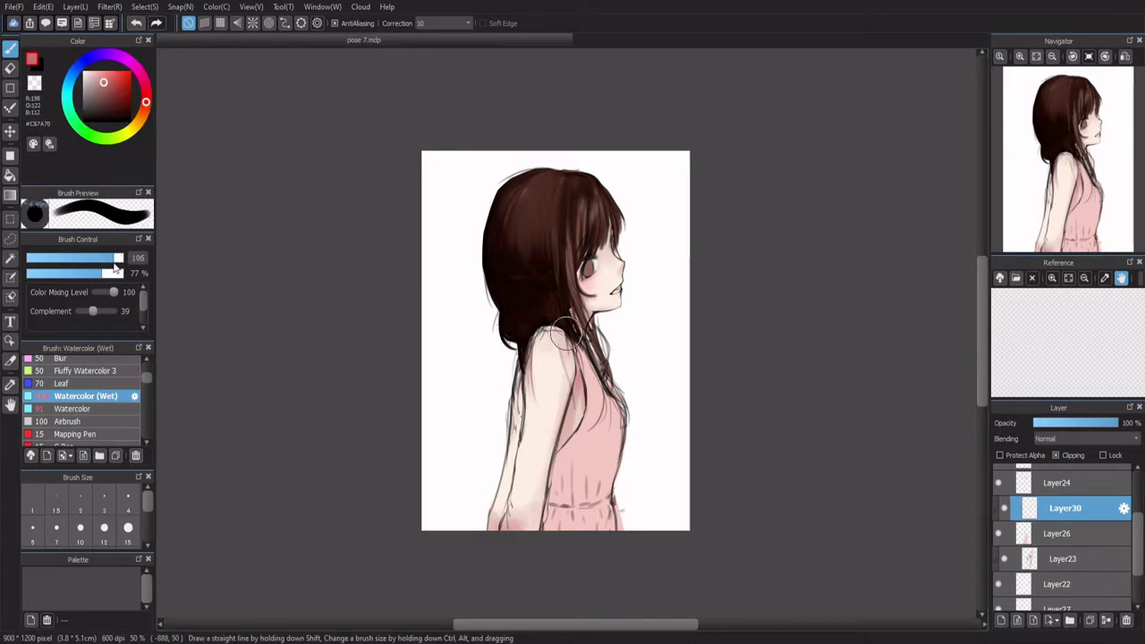
{"action": "mouse_move", "coordinate": [554, 483]}
{"action": "left_mouse_down"}
{"action": "mouse_move", "coordinate": [580, 505]}
{"action": "mouse_move", "coordinate": [606, 503]}
{"action": "mouse_move", "coordinate": [595, 465]}
{"action": "mouse_move", "coordinate": [566, 490]}
{"action": "mouse_move", "coordinate": [539, 486]}
{"action": "mouse_move", "coordinate": [549, 429]}
{"action": "mouse_move", "coordinate": [574, 437]}
{"action": "mouse_move", "coordinate": [557, 529]}
{"action": "mouse_move", "coordinate": [606, 524]}
{"action": "mouse_move", "coordinate": [630, 458]}
{"action": "mouse_move", "coordinate": [592, 430]}
{"action": "mouse_move", "coordinate": [598, 470]}
{"action": "mouse_move", "coordinate": [588, 436]}
{"action": "mouse_move", "coordinate": [601, 425]}
{"action": "mouse_move", "coordinate": [587, 460]}
{"action": "mouse_move", "coordinate": [583, 453]}
{"action": "mouse_move", "coordinate": [584, 477]}
{"action": "mouse_move", "coordinate": [590, 428]}
{"action": "left_mouse_up"}
Step: Deepen the waist shading with a darker pink, varying brush sizes from 31 to 142
{"action": "left_click", "coordinate": [561, 499], "text": "alt"}
{"action": "left_click", "coordinate": [81, 258]}
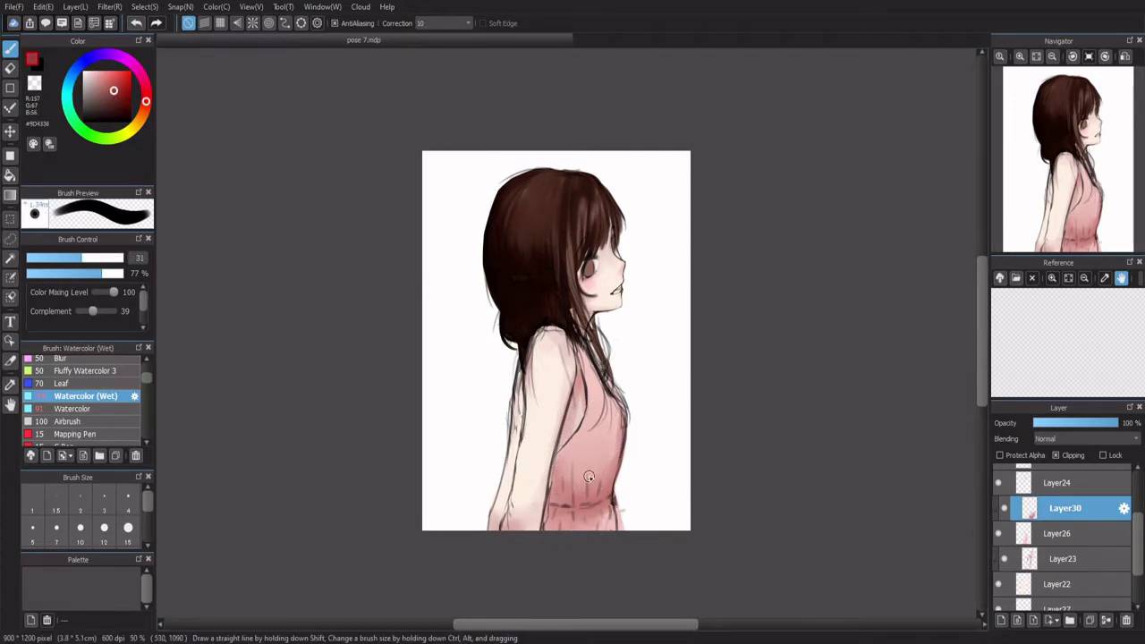
{"action": "mouse_move", "coordinate": [570, 521]}
{"action": "left_mouse_down"}
{"action": "mouse_move", "coordinate": [570, 465]}
{"action": "mouse_move", "coordinate": [573, 499]}
{"action": "left_mouse_up"}
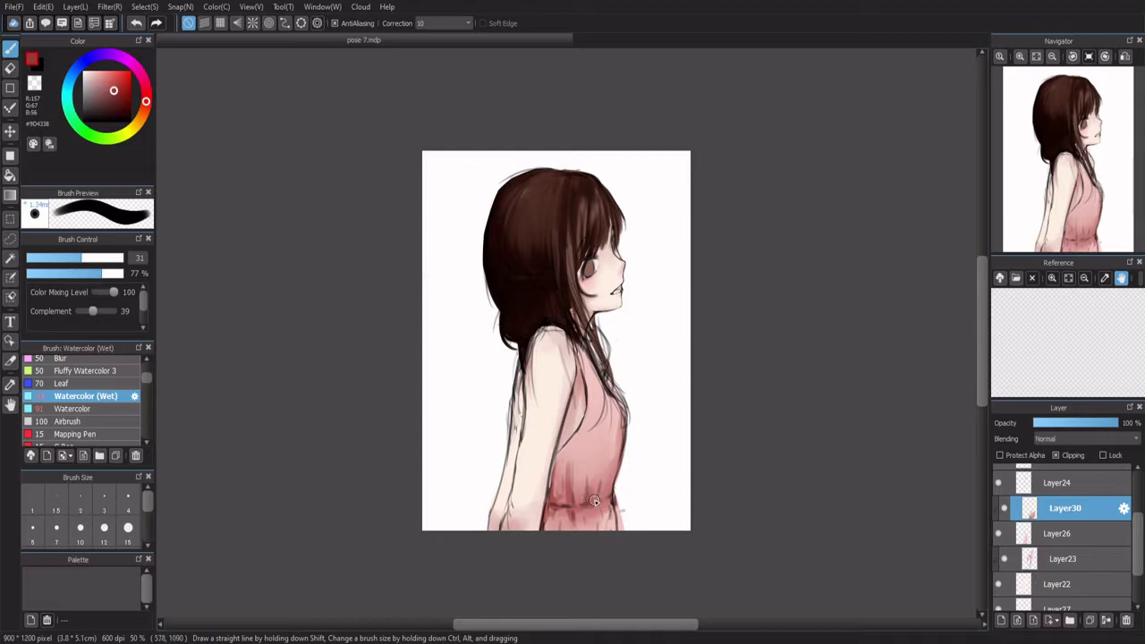
{"action": "left_click", "coordinate": [111, 258]}
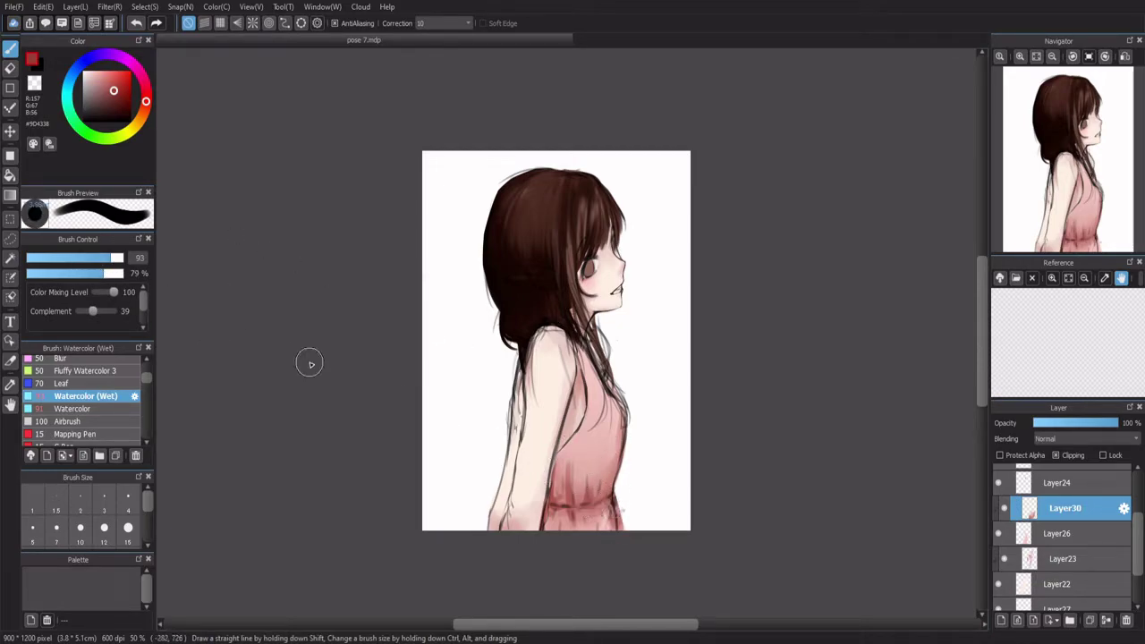
{"action": "key", "text": "bracketleft"}
{"action": "key", "text": "bracketleft"}
{"action": "key", "text": "bracketleft"}
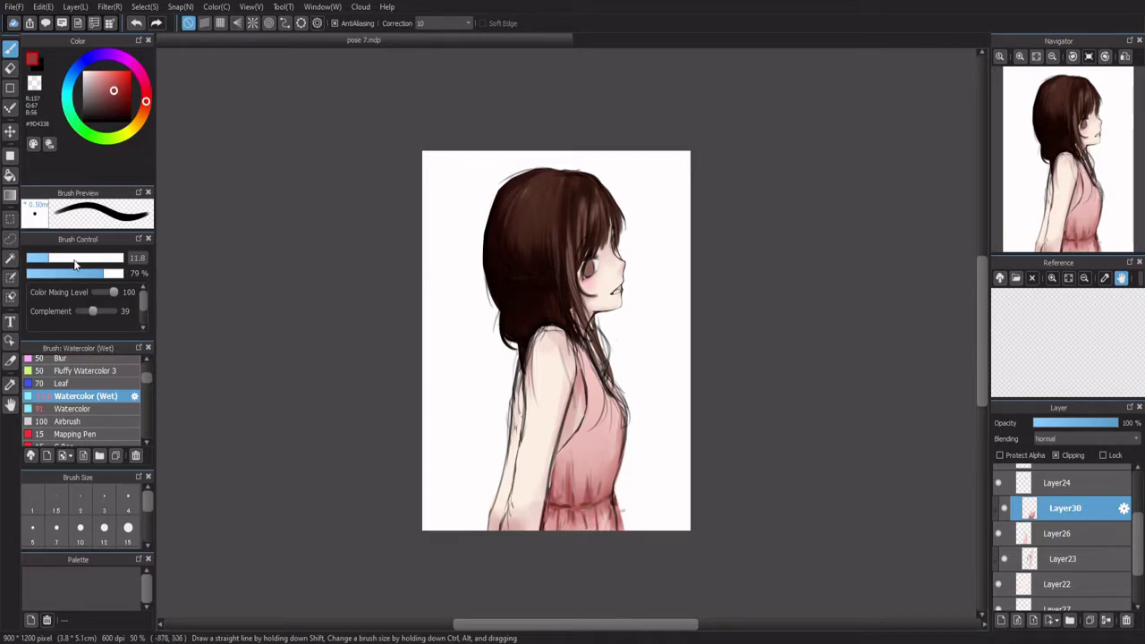
{"action": "left_click_drag", "start_coordinate": [70, 263], "coordinate": [82, 259]}
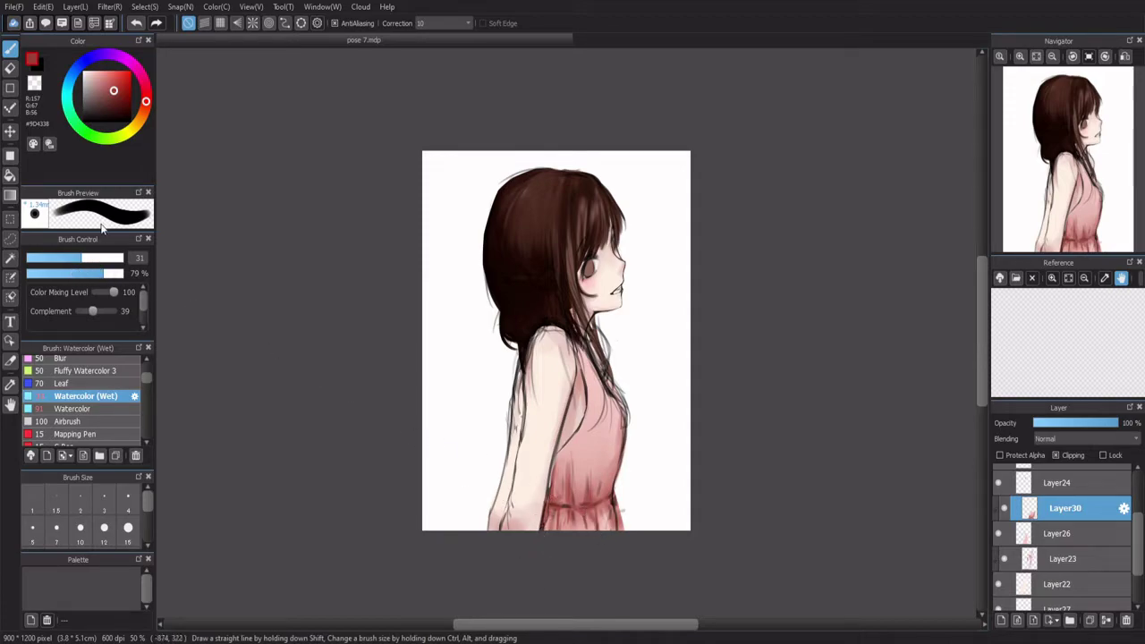
{"action": "left_click_drag", "start_coordinate": [365, 363], "coordinate": [402, 361]}
{"action": "mouse_move", "coordinate": [537, 562]}
{"action": "left_mouse_down"}
{"action": "mouse_move", "coordinate": [566, 427]}
{"action": "mouse_move", "coordinate": [575, 525]}
{"action": "mouse_move", "coordinate": [587, 493]}
{"action": "left_mouse_up"}
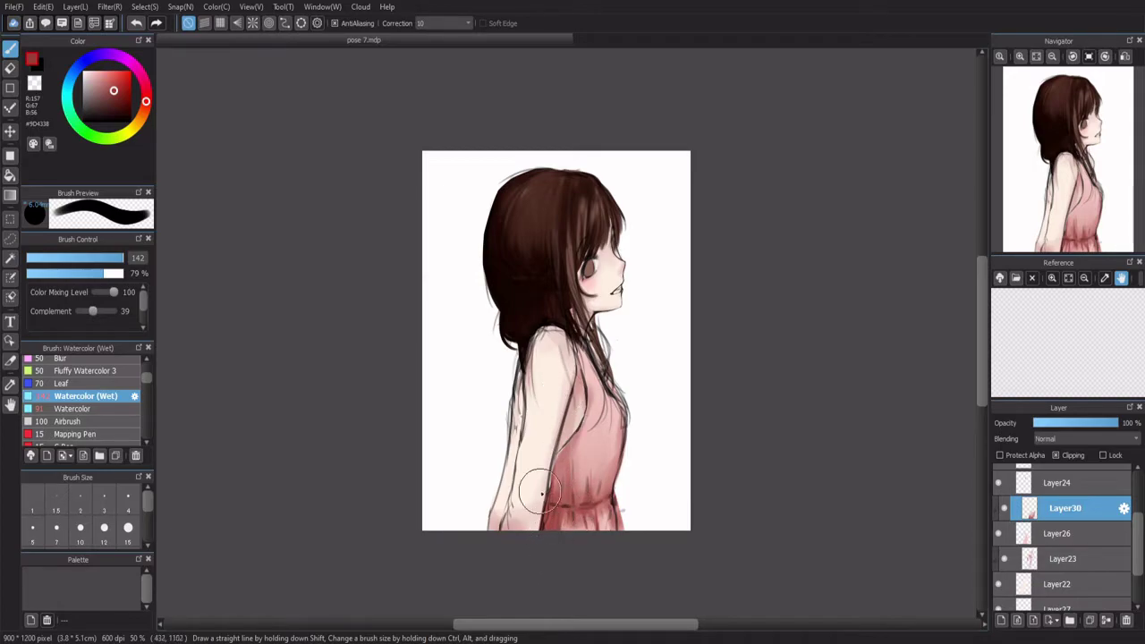
Step: Zoom the view to 300% on the girl's face and eye
{"action": "scroll", "coordinate": [493, 363], "scroll_direction": "up", "scroll_amount": 3}
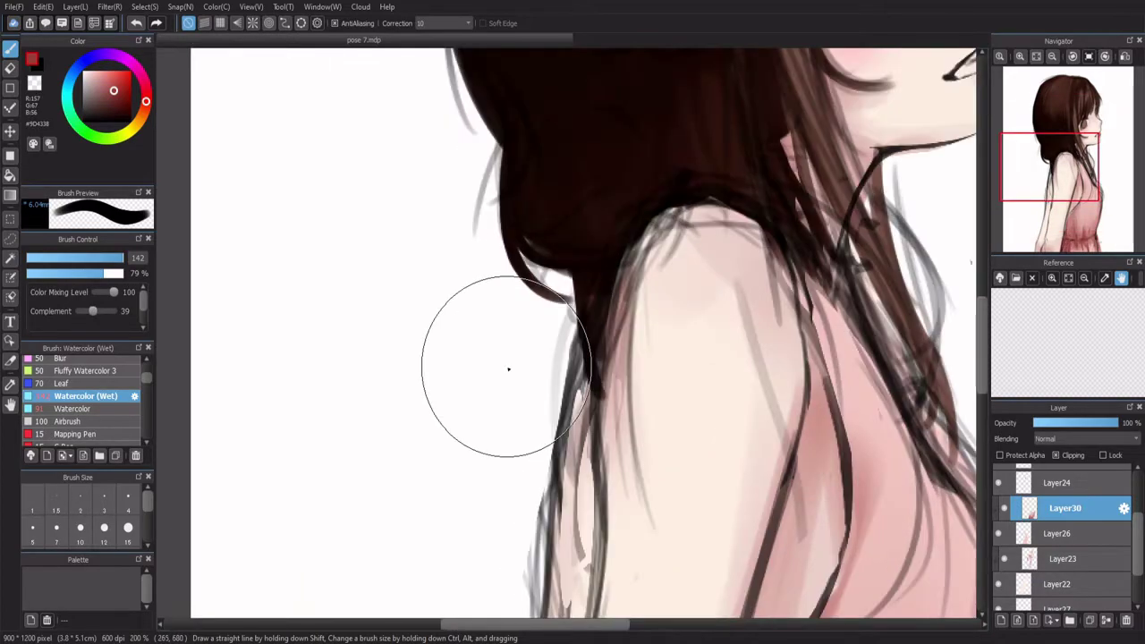
{"action": "scroll", "coordinate": [443, 246], "scroll_direction": "down", "scroll_amount": 2}
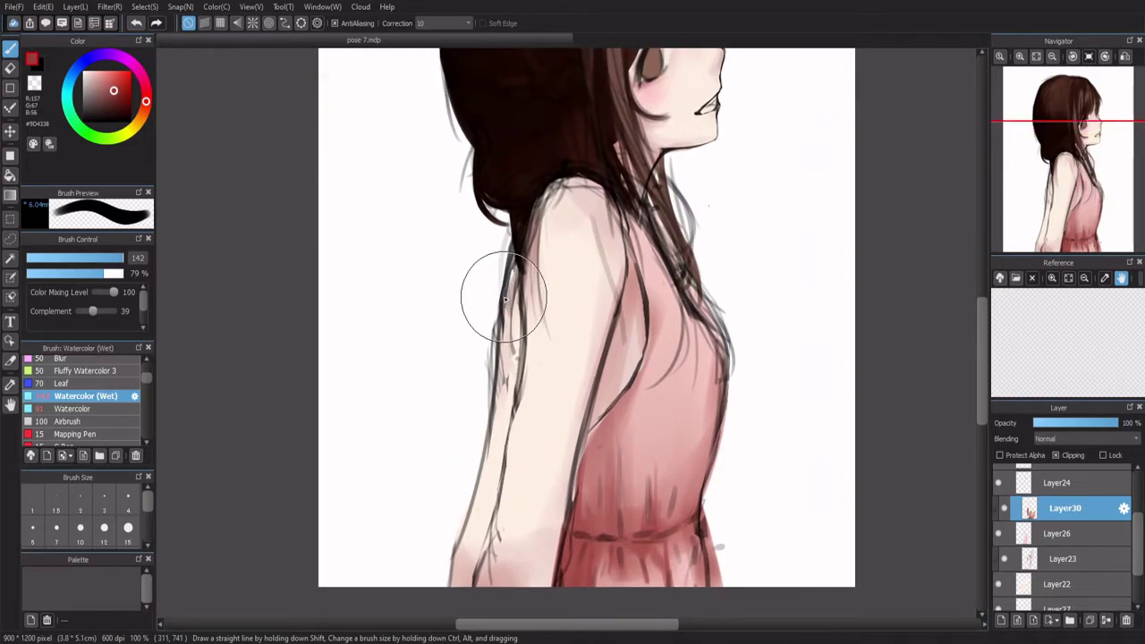
{"action": "scroll", "coordinate": [659, 434], "scroll_direction": "down", "scroll_amount": 3}
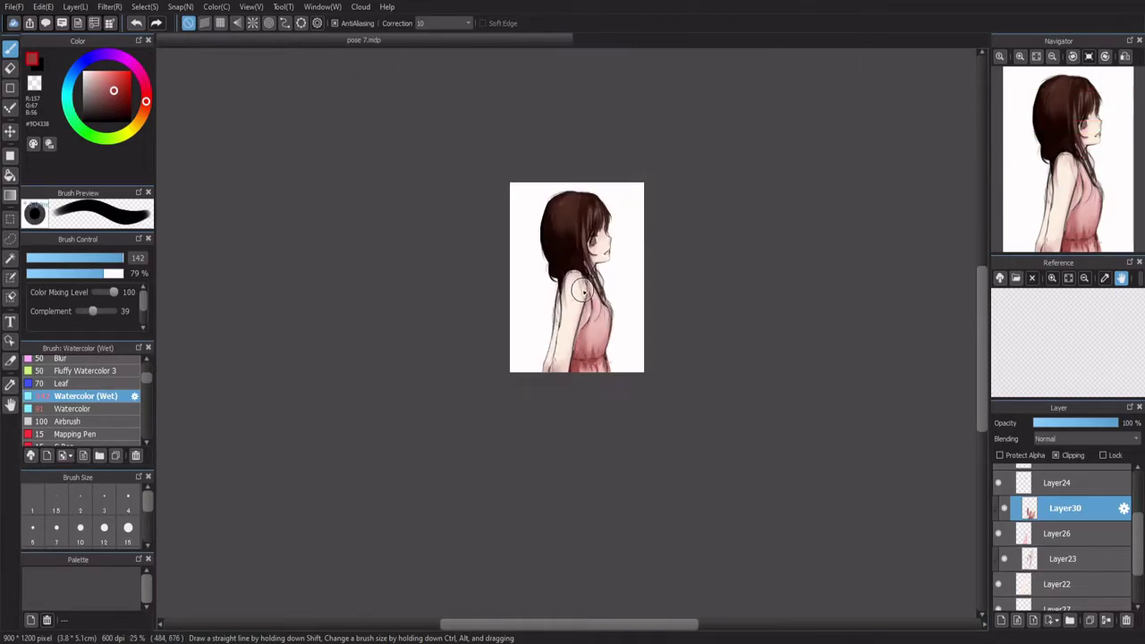
{"action": "scroll", "coordinate": [582, 280], "scroll_direction": "up", "scroll_amount": 3}
{"action": "scroll", "coordinate": [586, 302], "scroll_direction": "down", "scroll_amount": 2}
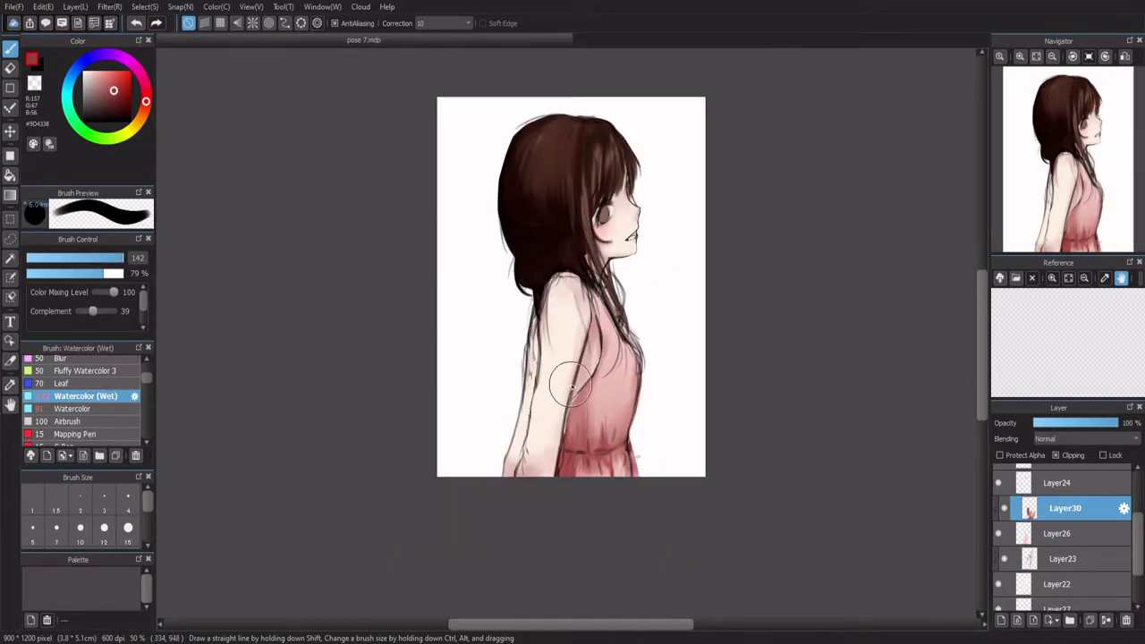
{"action": "scroll", "coordinate": [620, 244], "scroll_direction": "down", "scroll_amount": 3}
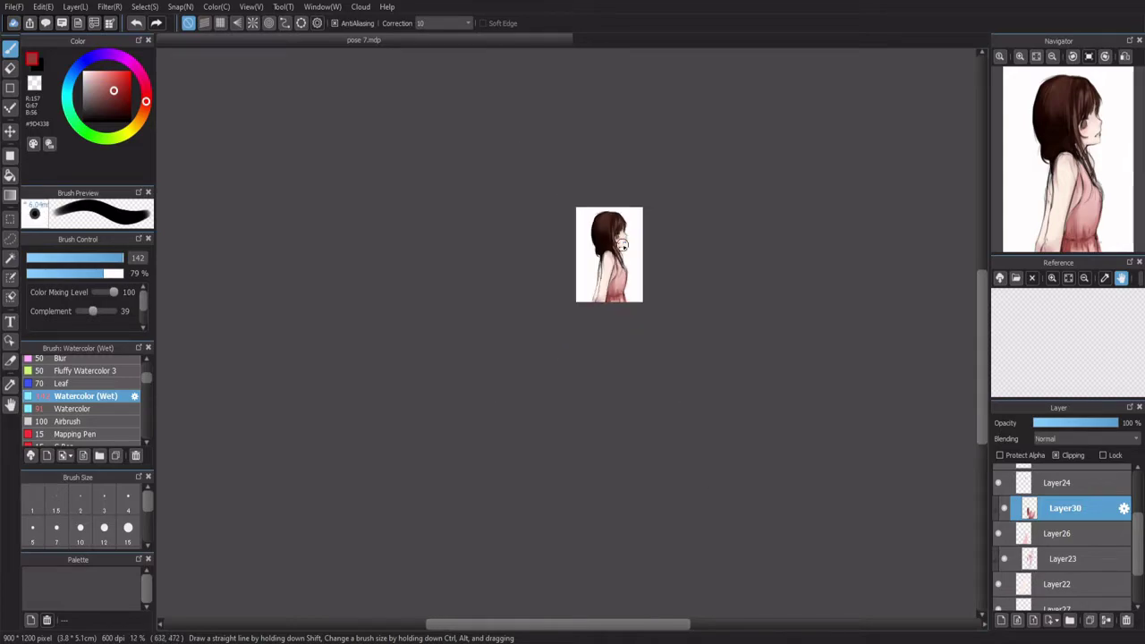
{"action": "scroll", "coordinate": [620, 243], "scroll_direction": "up", "scroll_amount": 4}
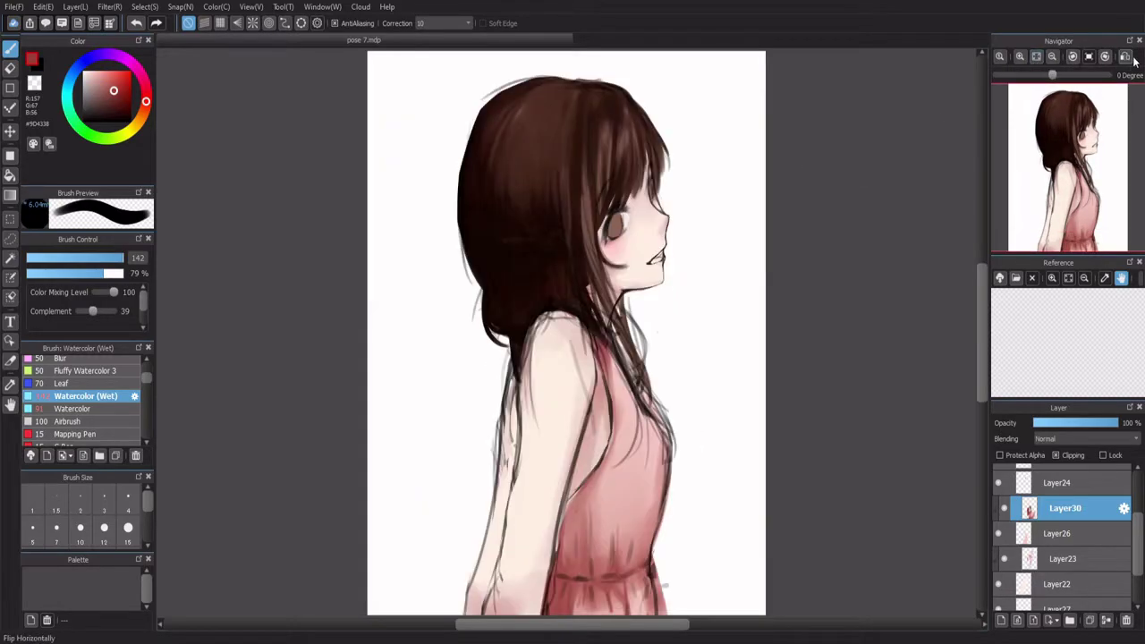
{"action": "scroll", "coordinate": [723, 222], "scroll_direction": "up", "scroll_amount": 5}
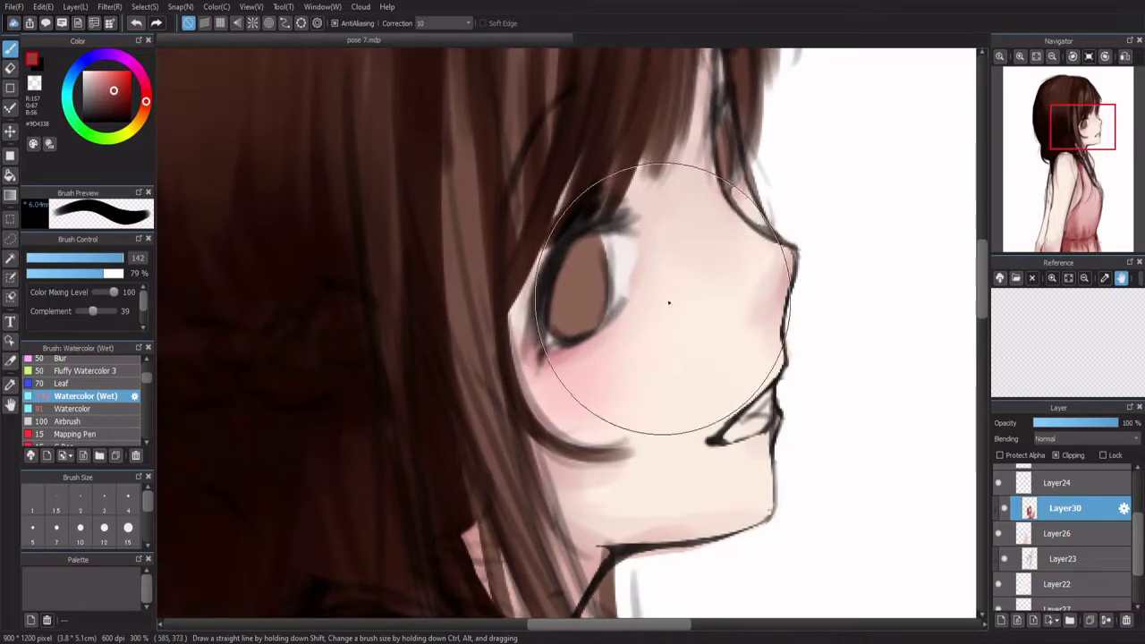
Step: Add a layer above Layer24 and test dark iris shading strokes, undoing the last one
{"action": "scroll", "coordinate": [1060, 537], "scroll_direction": "up", "scroll_amount": 2}
{"action": "left_click", "coordinate": [1060, 578]}
{"action": "left_click", "coordinate": [998, 578]}
{"action": "left_click", "coordinate": [998, 577]}
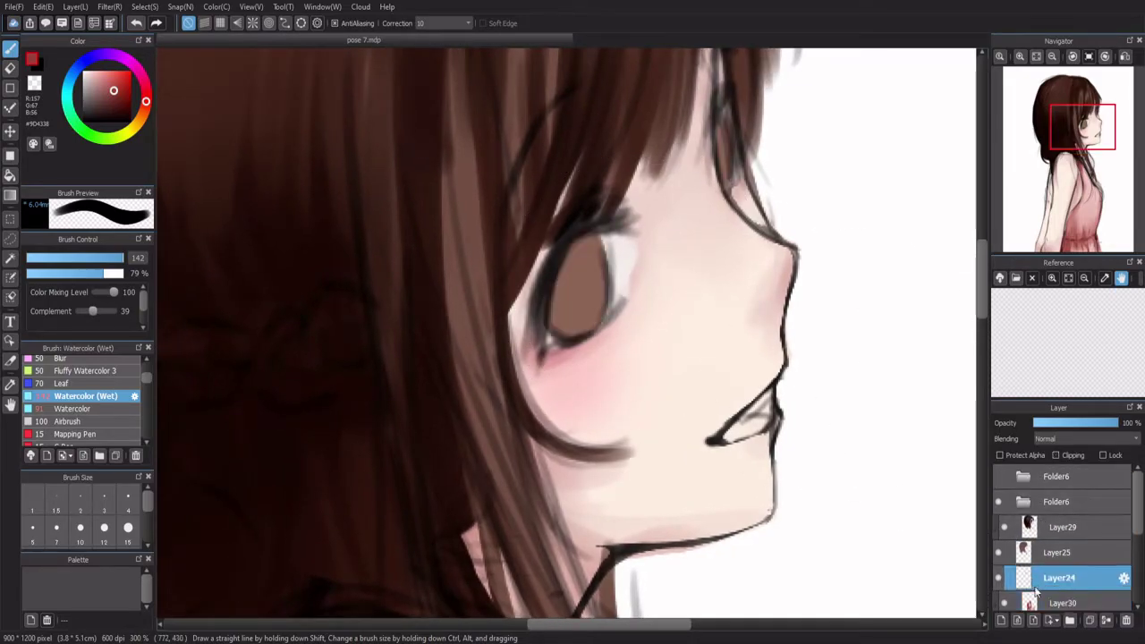
{"action": "left_click", "coordinate": [1001, 620]}
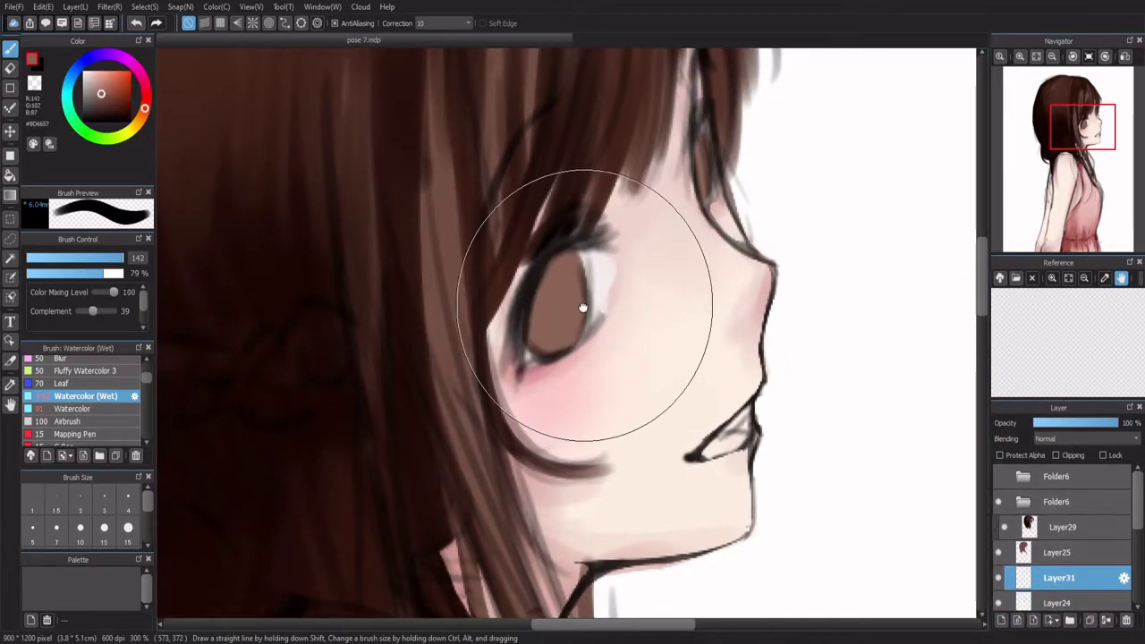
{"action": "scroll", "coordinate": [582, 307], "scroll_direction": "down", "scroll_amount": 3}
{"action": "scroll", "coordinate": [581, 308], "scroll_direction": "up", "scroll_amount": 3}
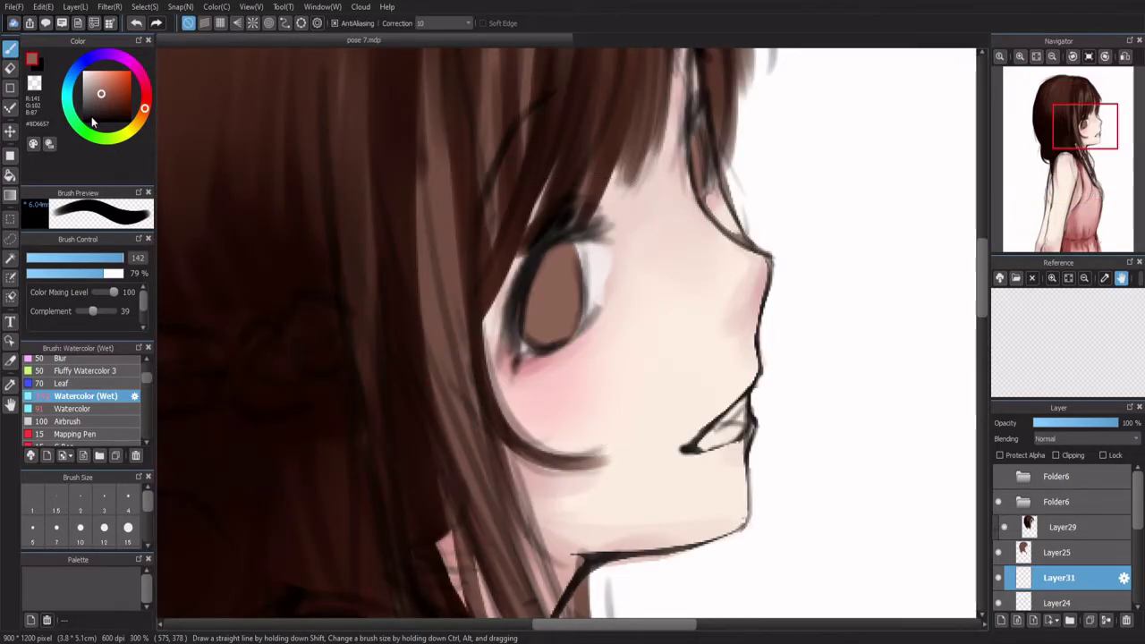
{"action": "mouse_move", "coordinate": [512, 257]}
{"action": "left_mouse_down"}
{"action": "mouse_move", "coordinate": [499, 324]}
{"action": "mouse_move", "coordinate": [514, 353]}
{"action": "left_mouse_up"}
{"action": "left_click_drag", "start_coordinate": [532, 315], "coordinate": [536, 259]}
{"action": "key", "text": "ctrl+z"}
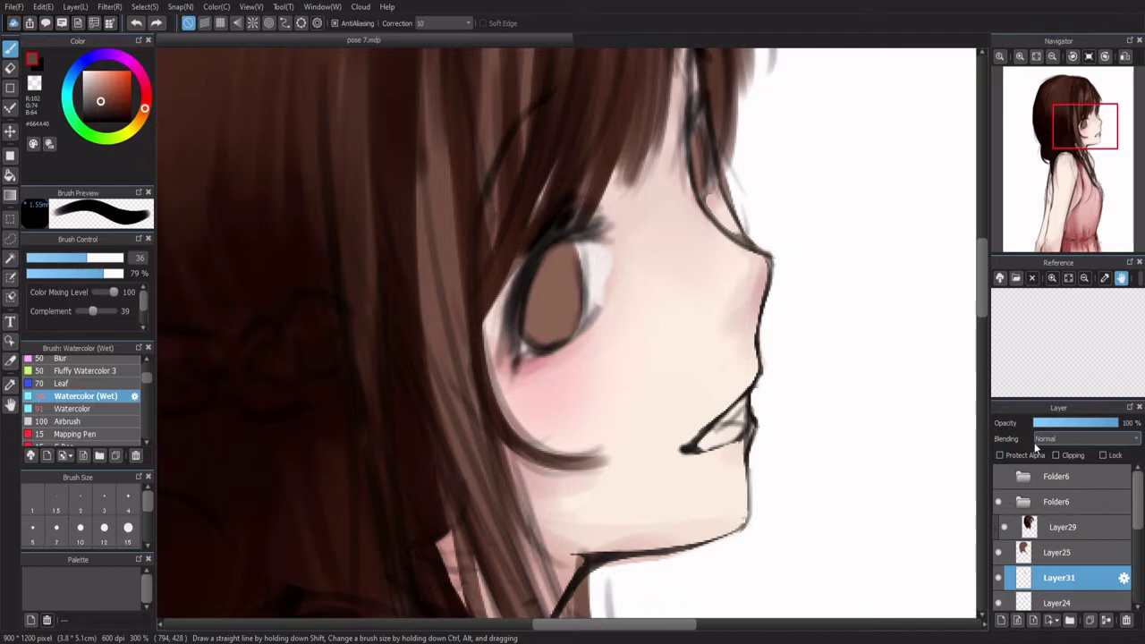
Step: Add another layer, Layer32, then delete it unused
{"action": "left_click", "coordinate": [1000, 620]}
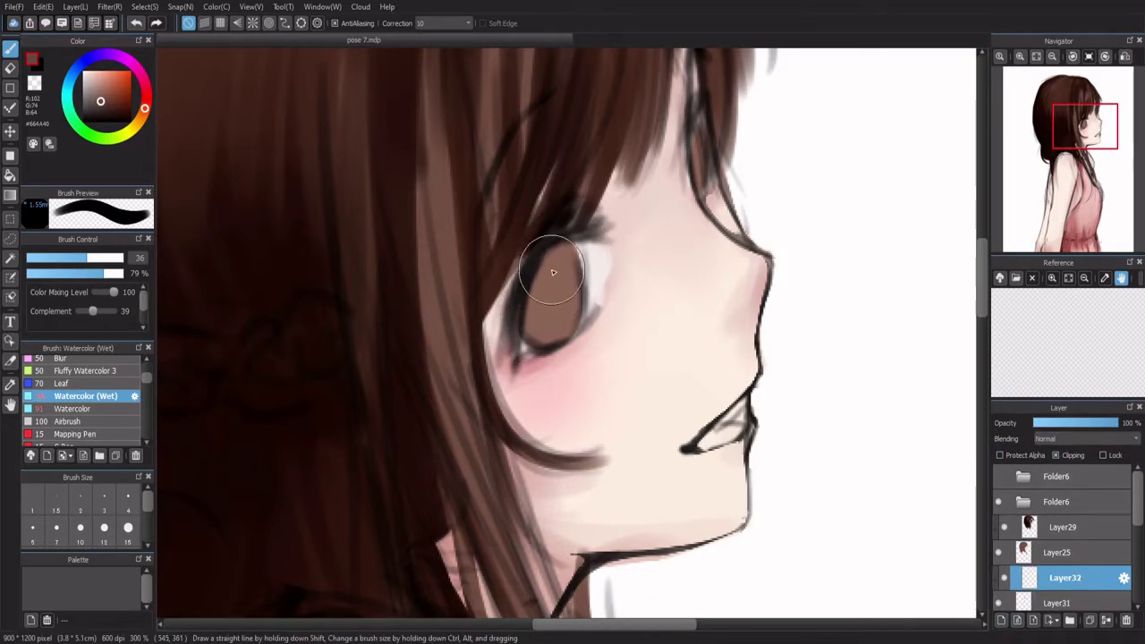
{"action": "scroll", "coordinate": [549, 272], "scroll_direction": "down", "scroll_amount": 3}
{"action": "scroll", "coordinate": [552, 259], "scroll_direction": "up", "scroll_amount": 5}
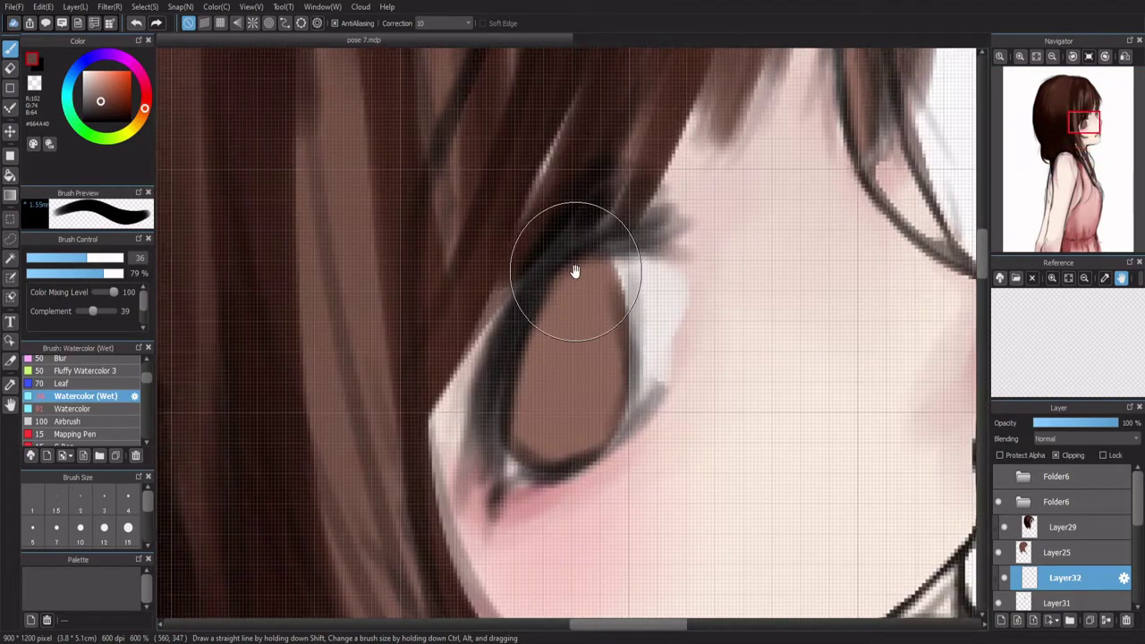
{"action": "scroll", "coordinate": [575, 271], "scroll_direction": "down", "scroll_amount": 3}
{"action": "scroll", "coordinate": [583, 267], "scroll_direction": "up", "scroll_amount": 4}
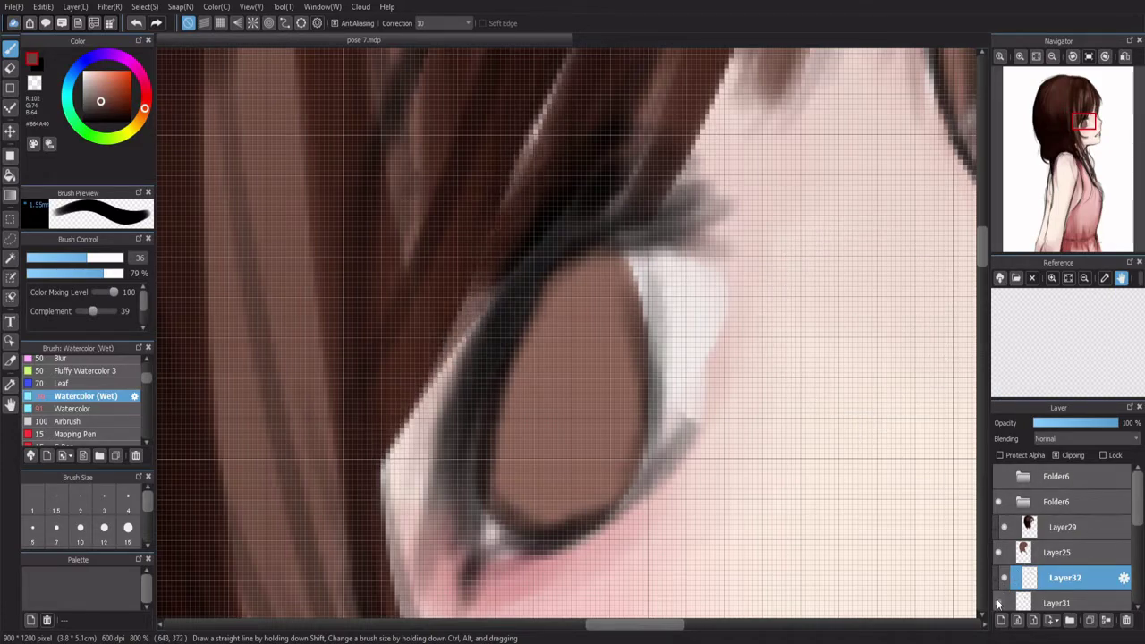
{"action": "scroll", "coordinate": [1081, 551], "scroll_direction": "down", "scroll_amount": 1}
{"action": "left_click", "coordinate": [1125, 620]}
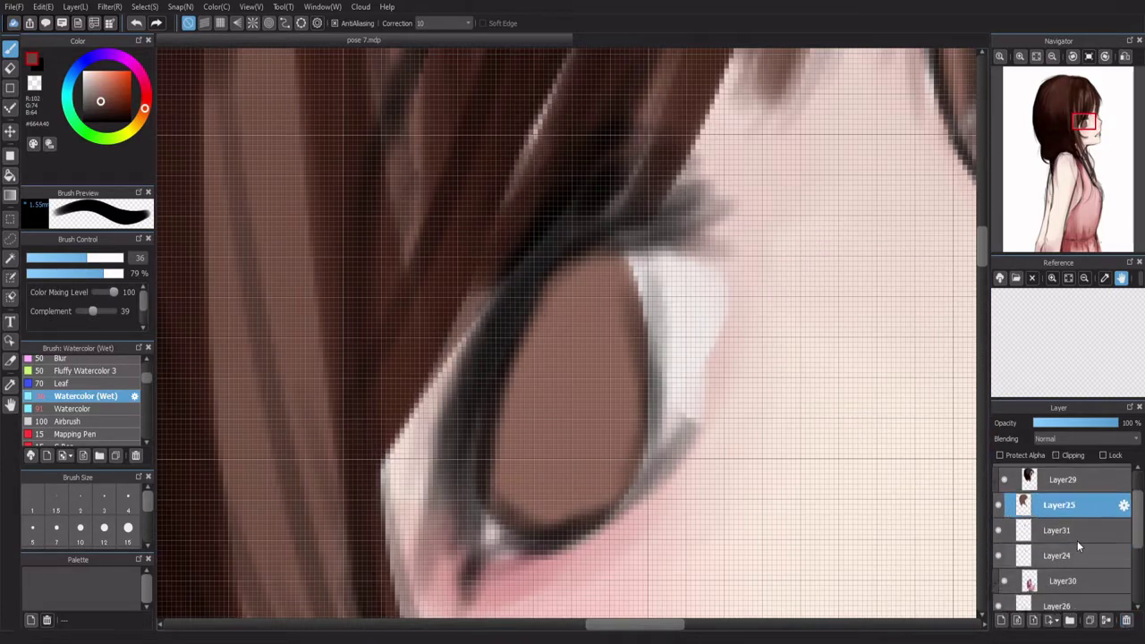
Step: Replace Layer31 with a fresh empty layer above Layer24, clipped to the layer below
{"action": "left_click", "coordinate": [1001, 531]}
{"action": "left_click", "coordinate": [1000, 531]}
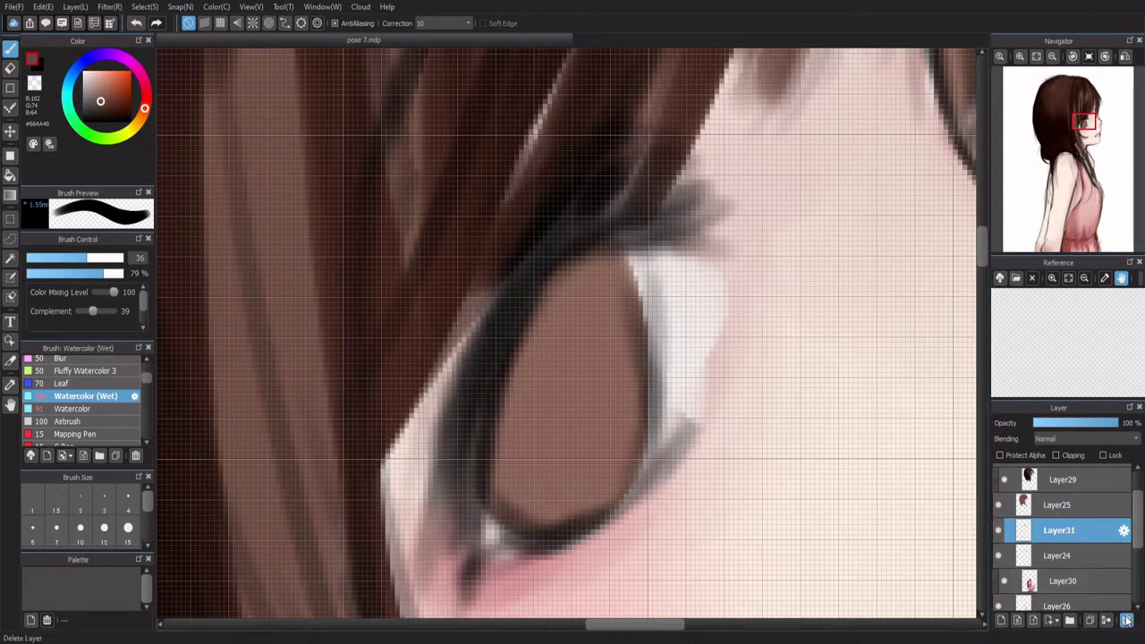
{"action": "left_click", "coordinate": [1125, 619]}
{"action": "left_click", "coordinate": [1002, 619]}
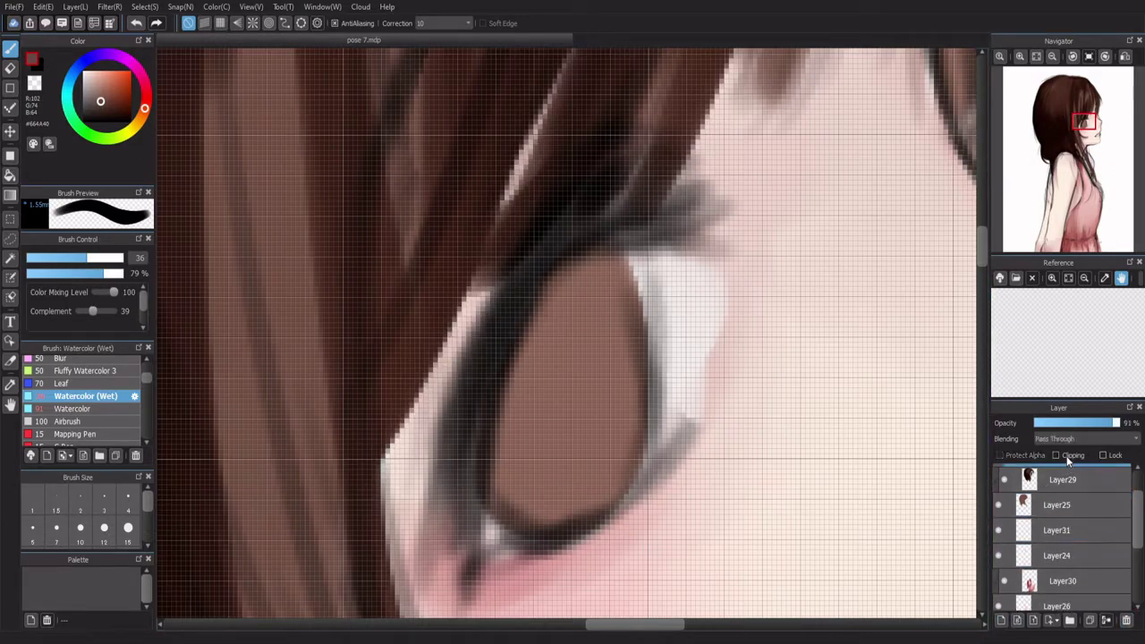
{"action": "left_click", "coordinate": [1064, 530]}
{"action": "left_click", "coordinate": [1056, 455]}
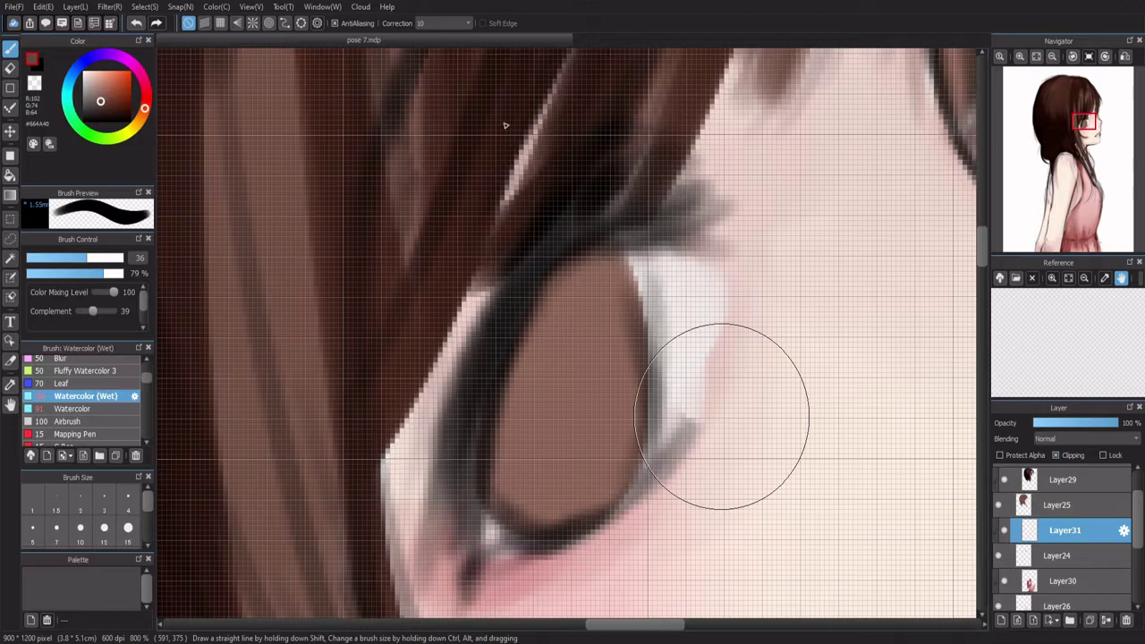
Step: Shade the iris in reddish and mixed browns, with a darker pupil area
{"action": "left_click_drag", "start_coordinate": [535, 269], "coordinate": [549, 243]}
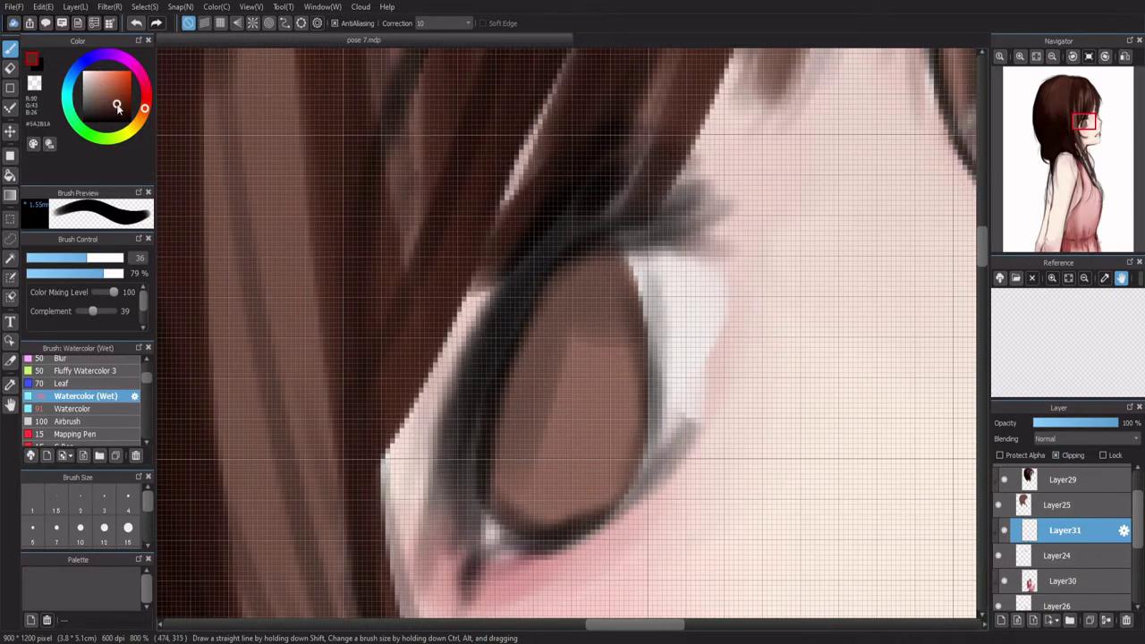
{"action": "mouse_move", "coordinate": [447, 524]}
{"action": "left_mouse_down"}
{"action": "mouse_move", "coordinate": [498, 511]}
{"action": "mouse_move", "coordinate": [614, 346]}
{"action": "mouse_move", "coordinate": [590, 333]}
{"action": "left_mouse_up"}
{"action": "scroll", "coordinate": [524, 473], "scroll_direction": "down", "scroll_amount": 2}
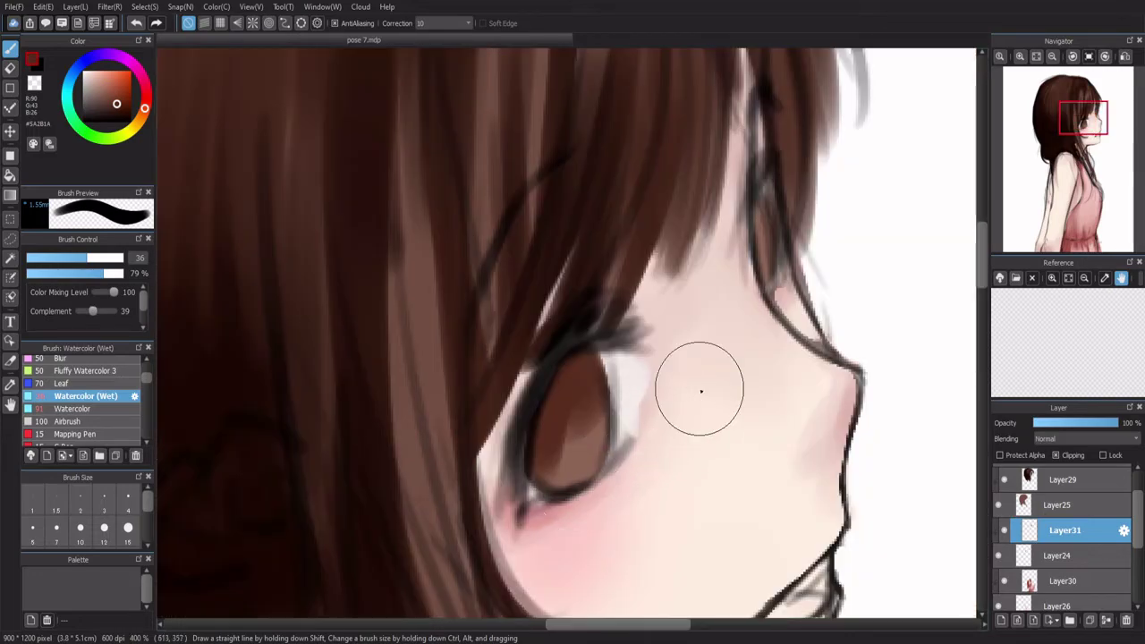
{"action": "left_click_drag", "start_coordinate": [549, 378], "coordinate": [565, 433]}
{"action": "scroll", "coordinate": [565, 433], "scroll_direction": "up", "scroll_amount": 1}
{"action": "left_click", "coordinate": [88, 259]}
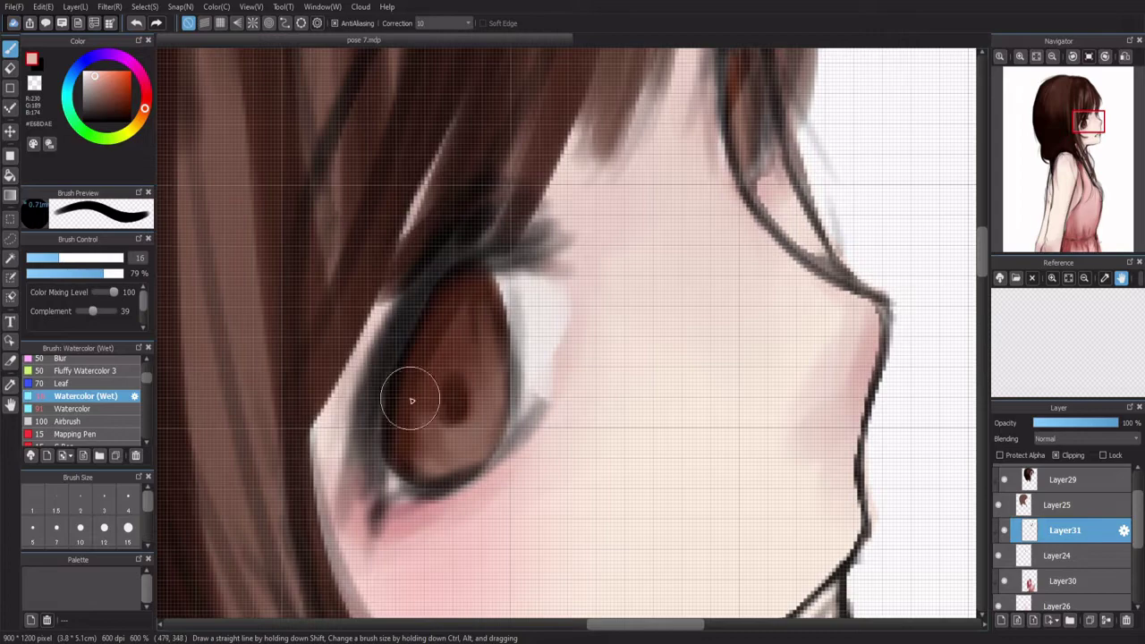
{"action": "mouse_move", "coordinate": [417, 401]}
{"action": "left_mouse_down"}
{"action": "mouse_move", "coordinate": [435, 439]}
{"action": "mouse_move", "coordinate": [479, 362]}
{"action": "left_mouse_up"}
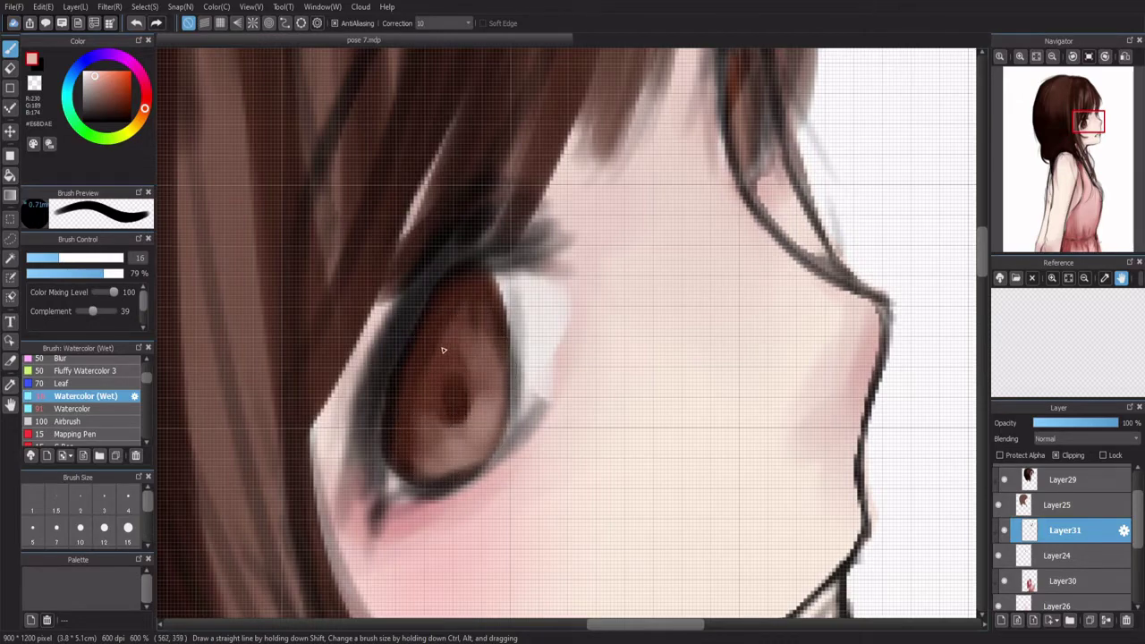
{"action": "mouse_move", "coordinate": [438, 355]}
{"action": "left_mouse_down"}
{"action": "mouse_move", "coordinate": [437, 440]}
{"action": "mouse_move", "coordinate": [435, 348]}
{"action": "left_mouse_up"}
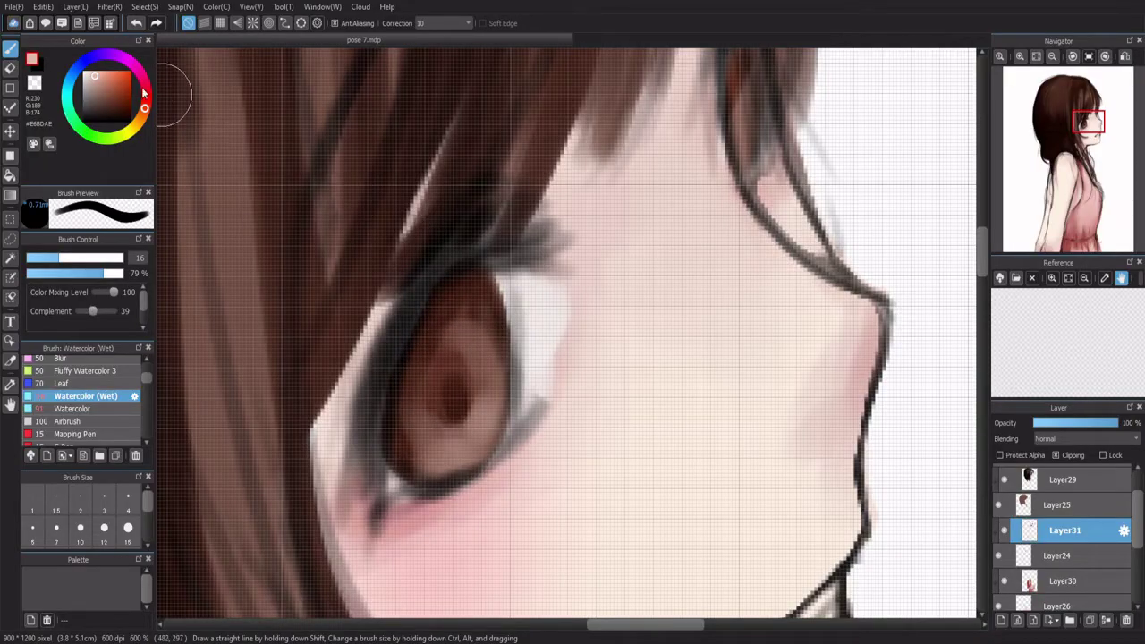
Step: Darken the pupil centre in black and draw thin dark streaks through the iris
{"action": "left_click", "coordinate": [86, 119]}
{"action": "left_click_drag", "start_coordinate": [58, 258], "coordinate": [38, 258]}
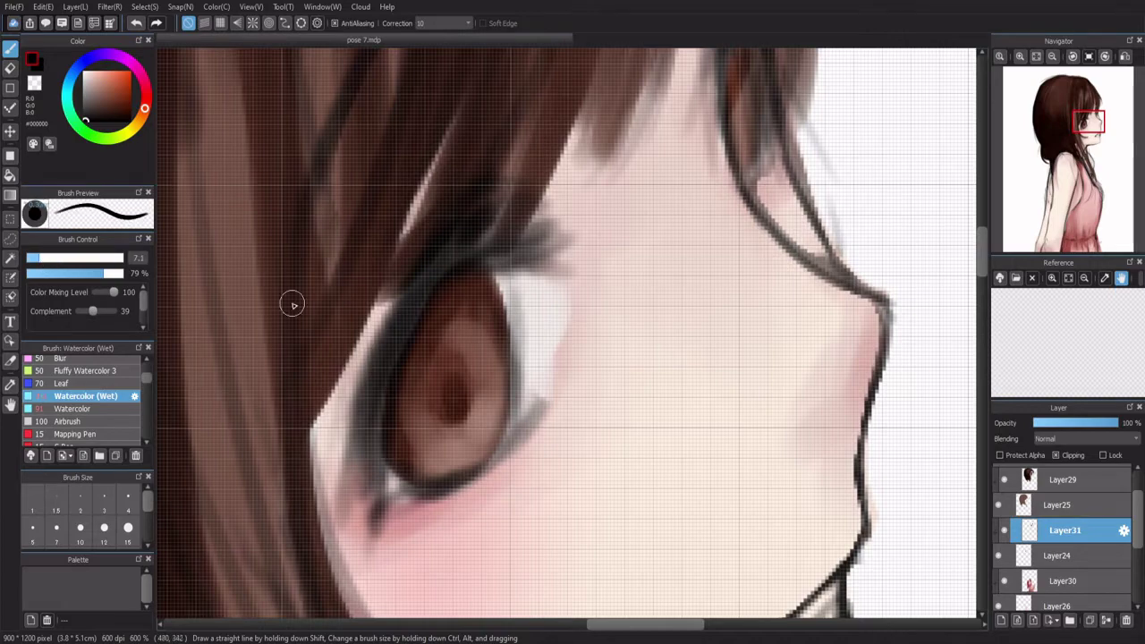
{"action": "left_click", "coordinate": [454, 402]}
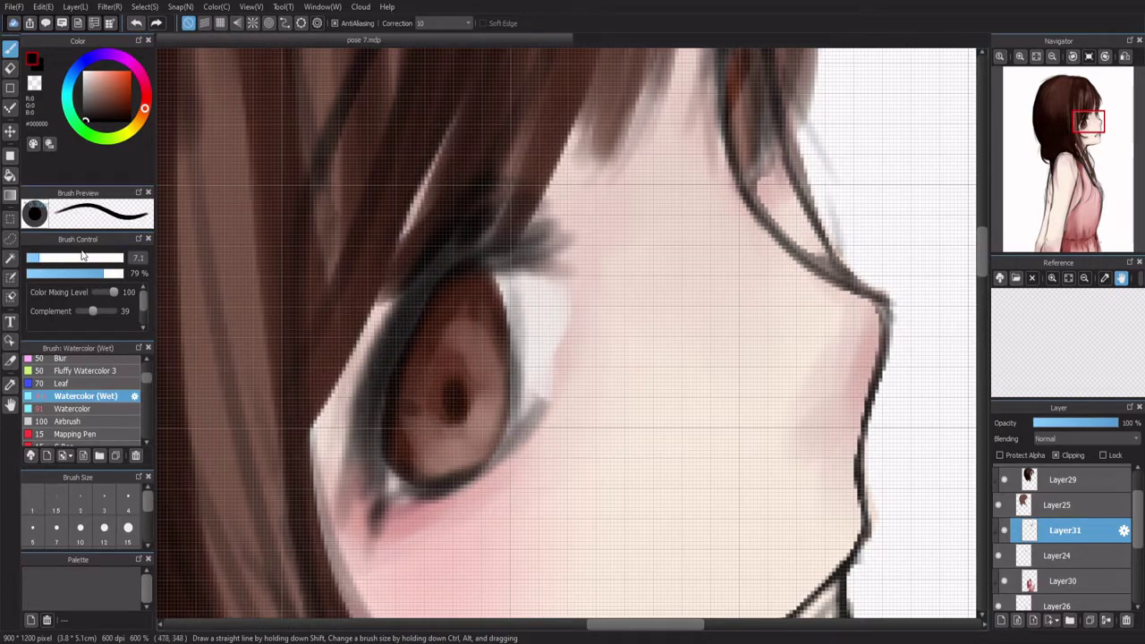
{"action": "left_click_drag", "start_coordinate": [81, 256], "coordinate": [101, 257]}
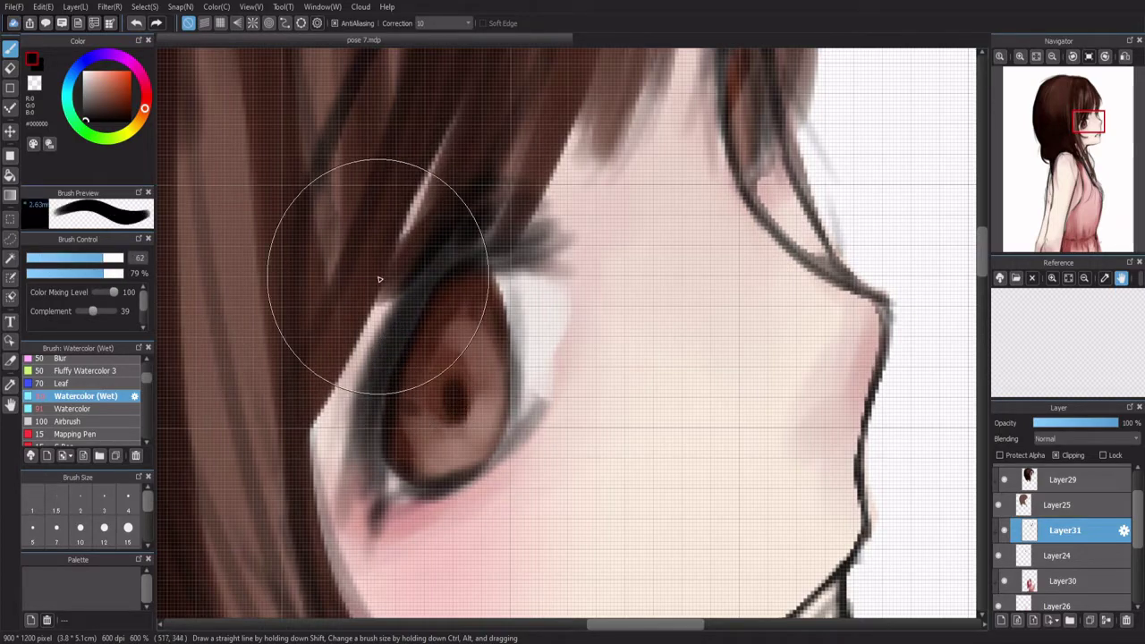
{"action": "left_click", "coordinate": [40, 260]}
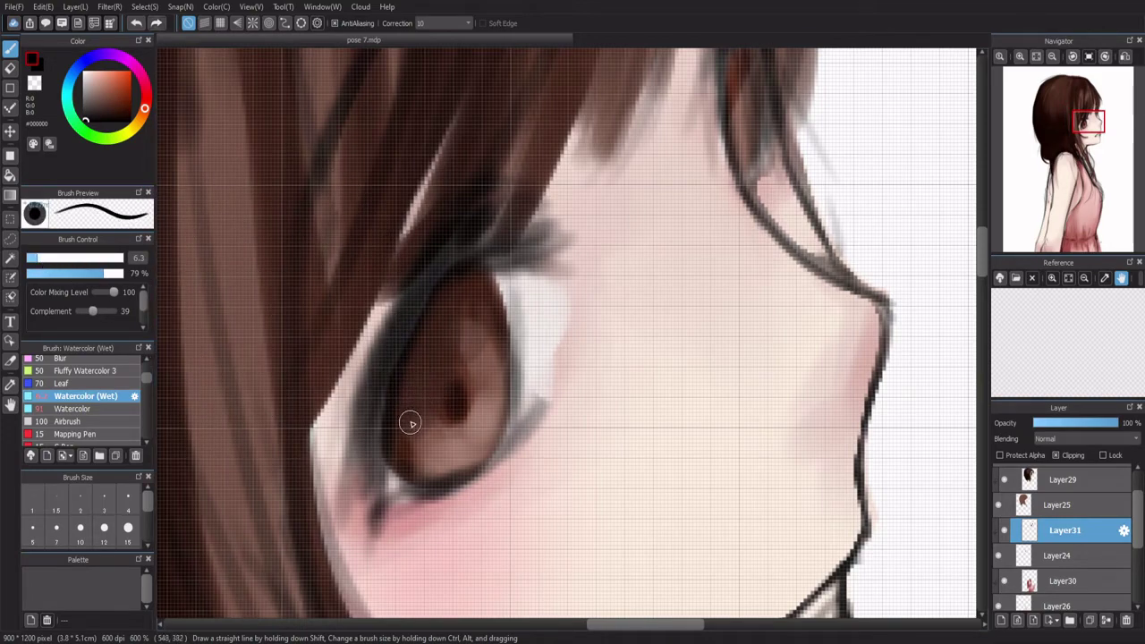
{"action": "mouse_move", "coordinate": [435, 421]}
{"action": "left_mouse_down"}
{"action": "mouse_move", "coordinate": [565, 331]}
{"action": "mouse_move", "coordinate": [430, 416]}
{"action": "mouse_move", "coordinate": [458, 460]}
{"action": "left_mouse_up"}
{"action": "key", "text": "ctrl+z"}
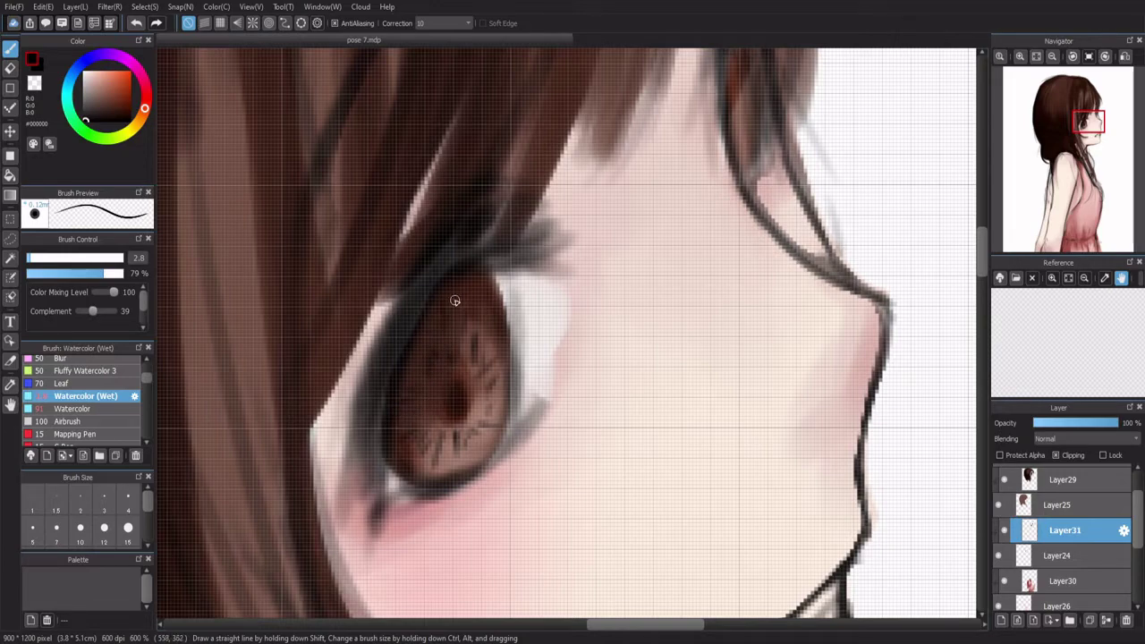
{"action": "scroll", "coordinate": [452, 379], "scroll_direction": "down", "scroll_amount": 8}
Step: Create clipped Add-blend Layer32 and try bright sampled-brown iris strokes, undoing them
{"action": "scroll", "coordinate": [417, 414], "scroll_direction": "up", "scroll_amount": 7}
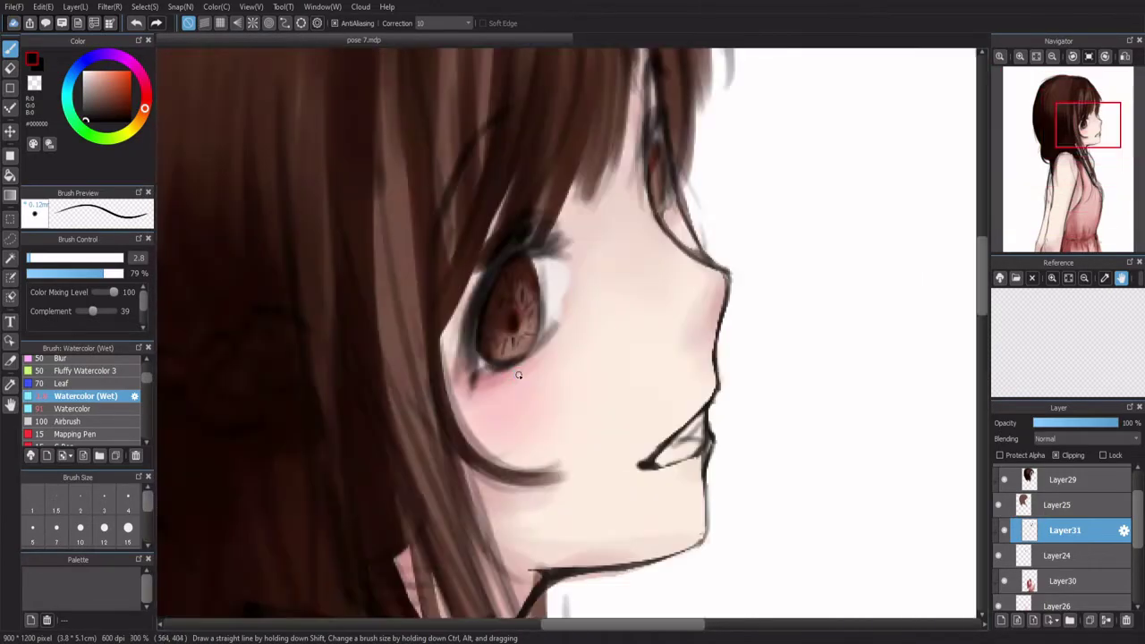
{"action": "left_click", "coordinate": [106, 71]}
{"action": "left_click", "coordinate": [1001, 619]}
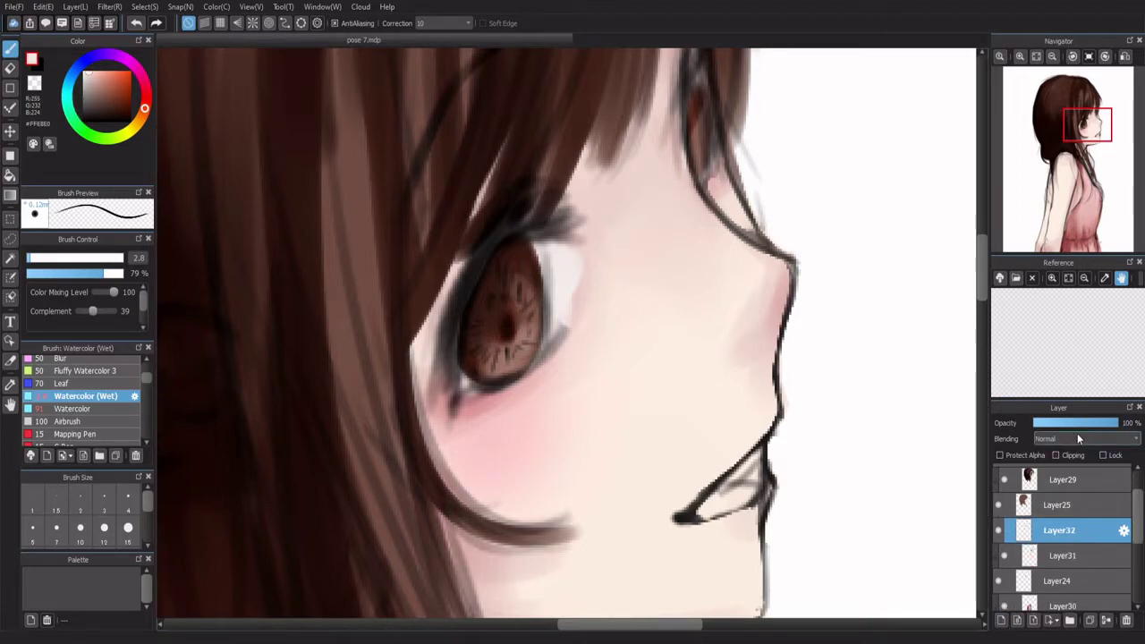
{"action": "scroll", "coordinate": [1077, 433], "scroll_direction": "down", "scroll_amount": 2}
{"action": "left_click", "coordinate": [1061, 457]}
{"action": "left_click", "coordinate": [505, 369], "text": "alt"}
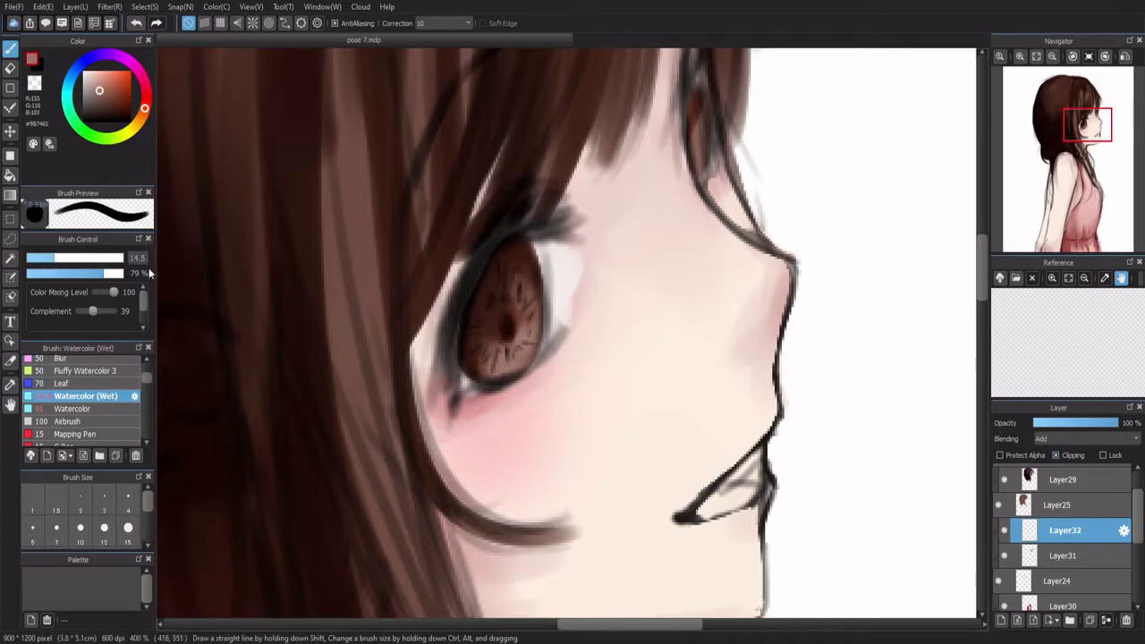
{"action": "mouse_move", "coordinate": [536, 259]}
{"action": "left_mouse_down"}
{"action": "mouse_move", "coordinate": [537, 304]}
{"action": "mouse_move", "coordinate": [498, 313]}
{"action": "mouse_move", "coordinate": [519, 331]}
{"action": "mouse_move", "coordinate": [514, 356]}
{"action": "mouse_move", "coordinate": [478, 332]}
{"action": "mouse_move", "coordinate": [518, 289]}
{"action": "mouse_move", "coordinate": [501, 349]}
{"action": "mouse_move", "coordinate": [486, 313]}
{"action": "left_mouse_up"}
{"action": "key", "text": "ctrl+z"}
{"action": "key", "text": "ctrl+z"}
{"action": "key", "text": "ctrl+z"}
Step: Paint small glowing peach highlights in the upper and lower iris with a reduced brush
{"action": "left_click", "coordinate": [40, 258]}
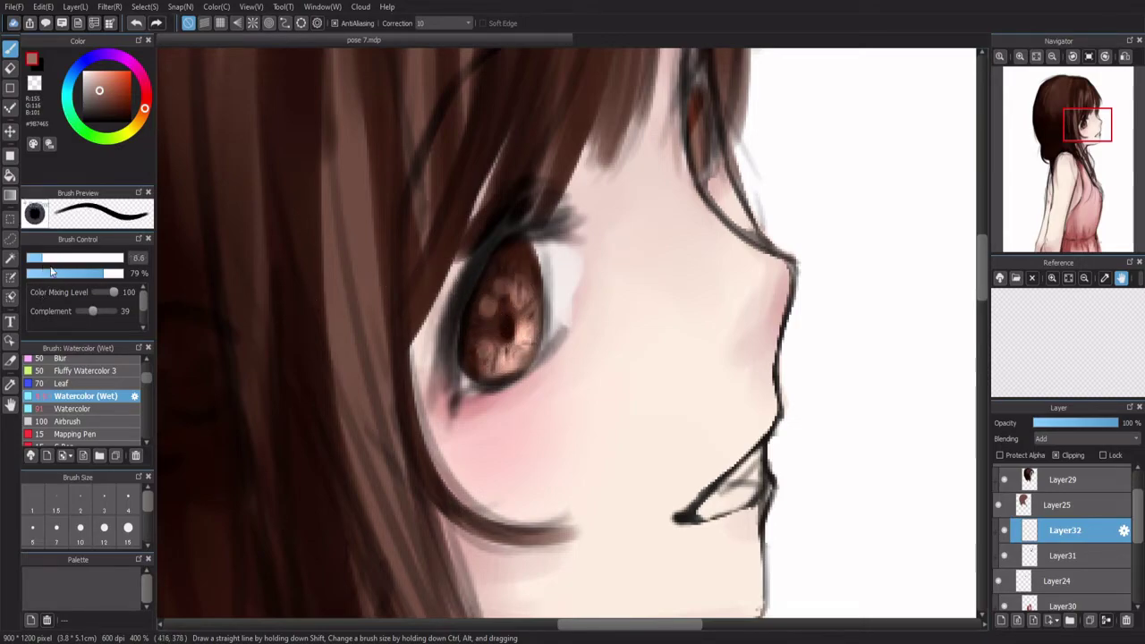
{"action": "left_click_drag", "start_coordinate": [523, 293], "coordinate": [517, 299]}
{"action": "scroll", "coordinate": [562, 157], "scroll_direction": "down", "scroll_amount": 10}
{"action": "scroll", "coordinate": [549, 173], "scroll_direction": "up", "scroll_amount": 10}
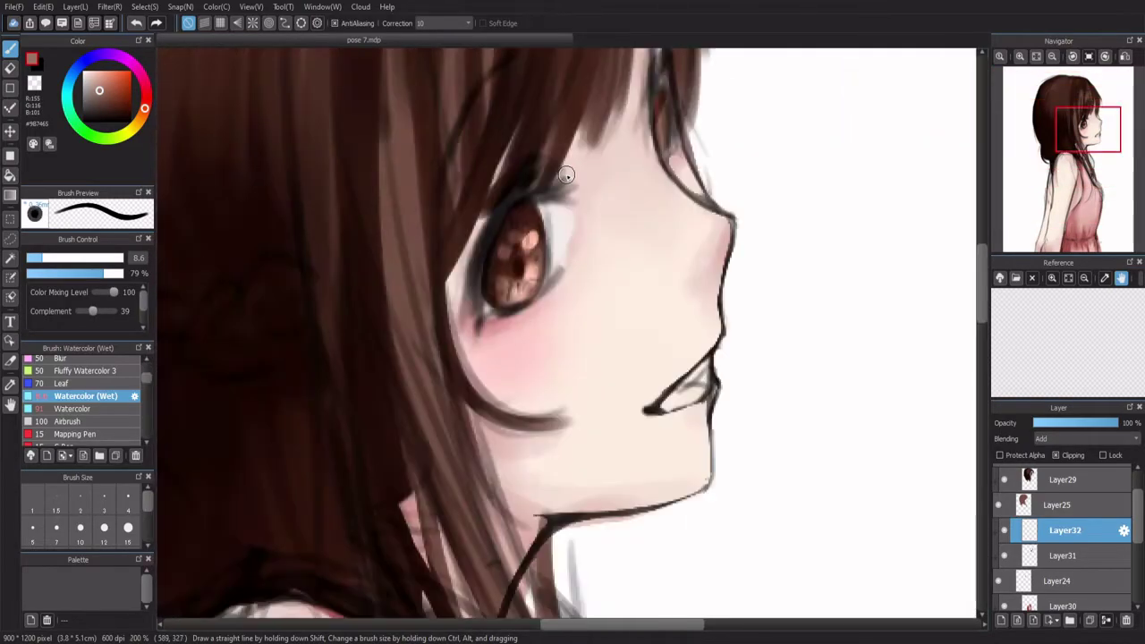
{"action": "left_click", "coordinate": [33, 258]}
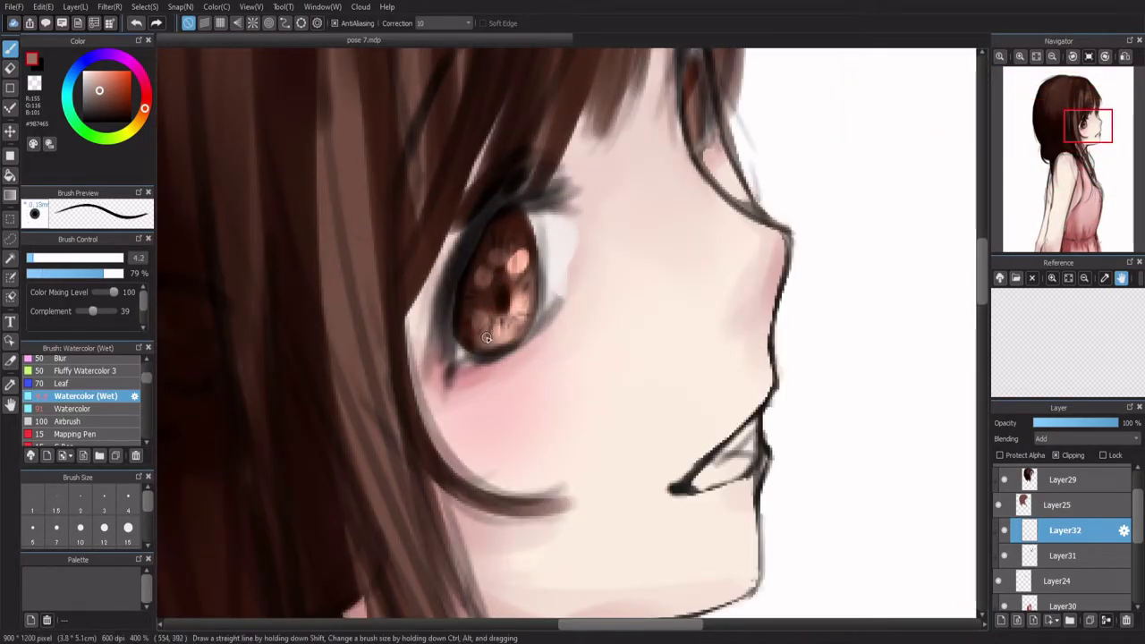
{"action": "left_click_drag", "start_coordinate": [585, 154], "coordinate": [545, 254]}
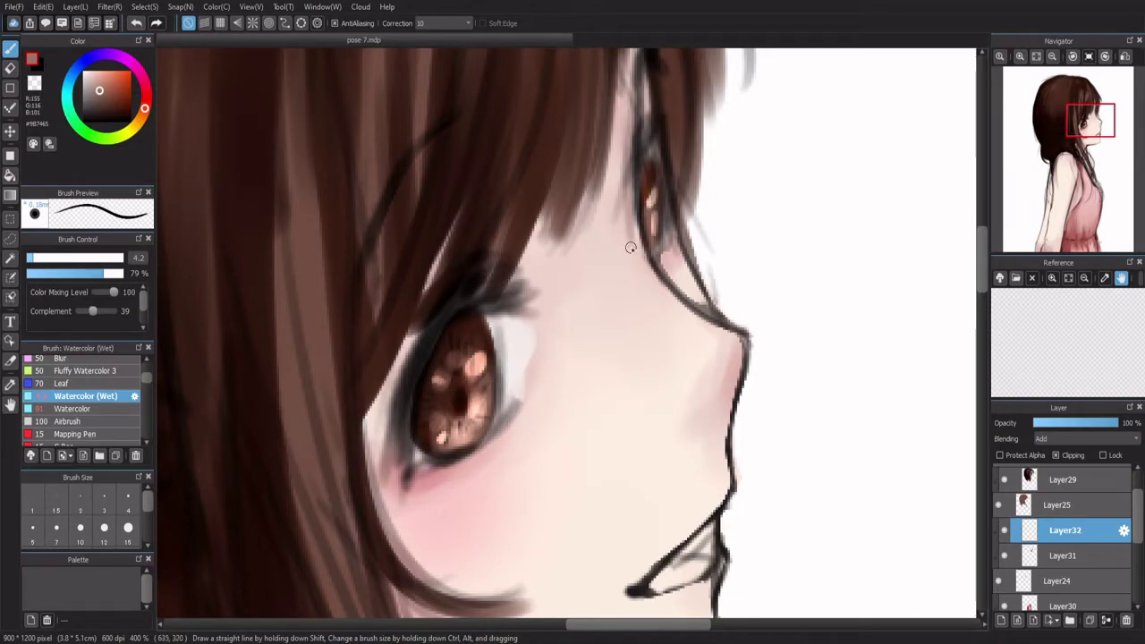
{"action": "scroll", "coordinate": [614, 232], "scroll_direction": "down", "scroll_amount": 6}
{"action": "scroll", "coordinate": [651, 228], "scroll_direction": "up", "scroll_amount": 3}
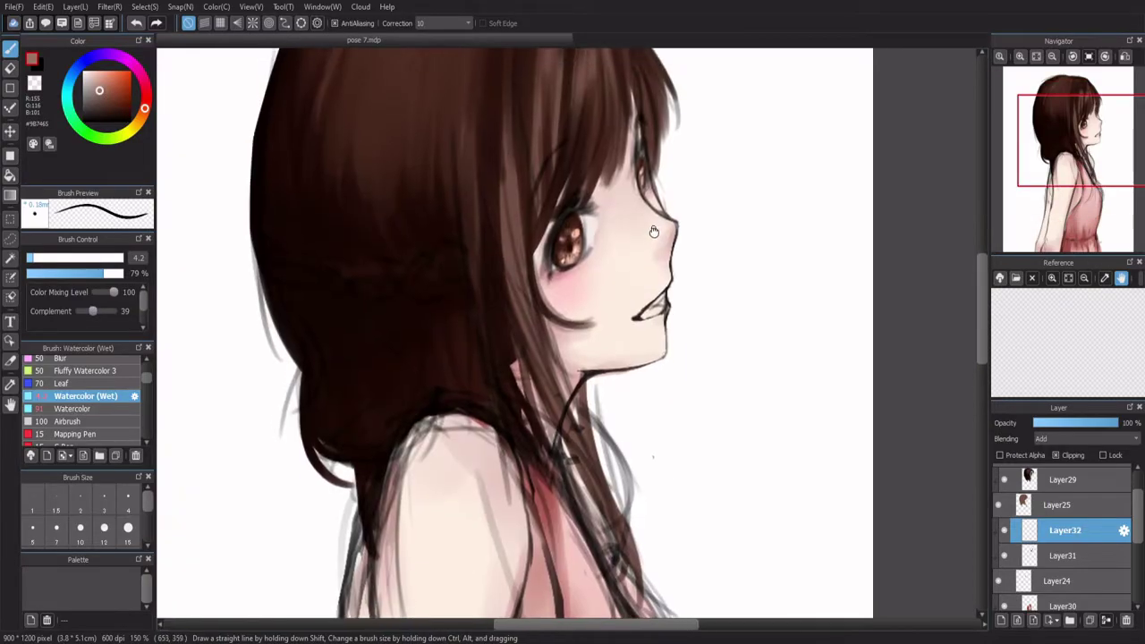
{"action": "scroll", "coordinate": [654, 240], "scroll_direction": "down", "scroll_amount": 3}
{"action": "scroll", "coordinate": [585, 232], "scroll_direction": "up", "scroll_amount": 5}
{"action": "scroll", "coordinate": [584, 230], "scroll_direction": "down", "scroll_amount": 1}
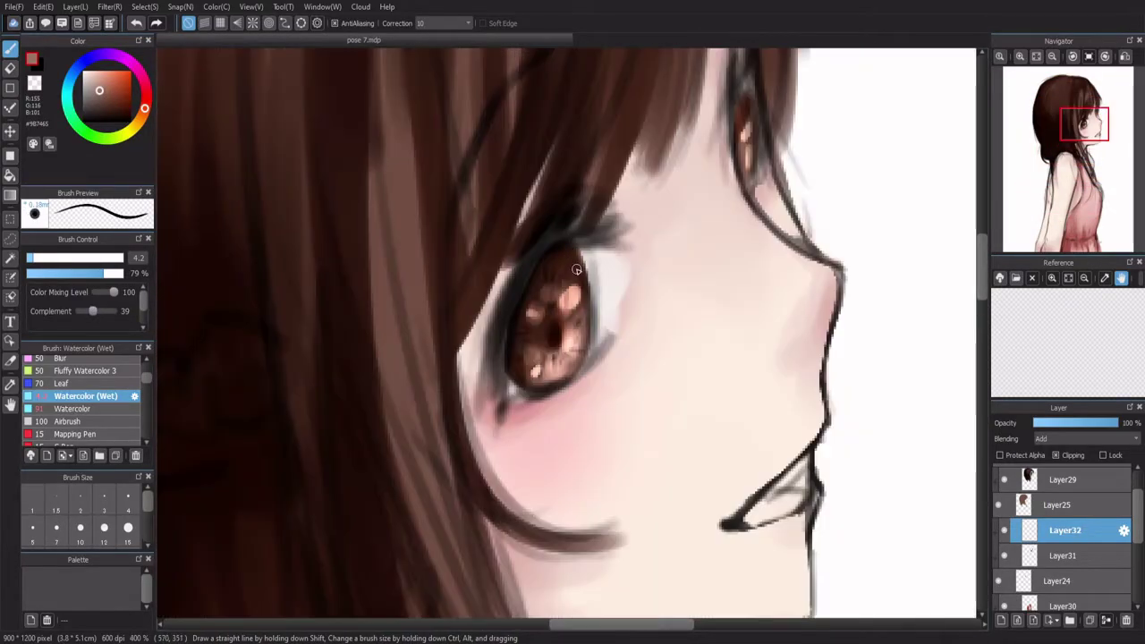
Step: On Layer31, wash the iris with light sky blue #7ED5FF using a large brush
{"action": "left_click", "coordinate": [1005, 557]}
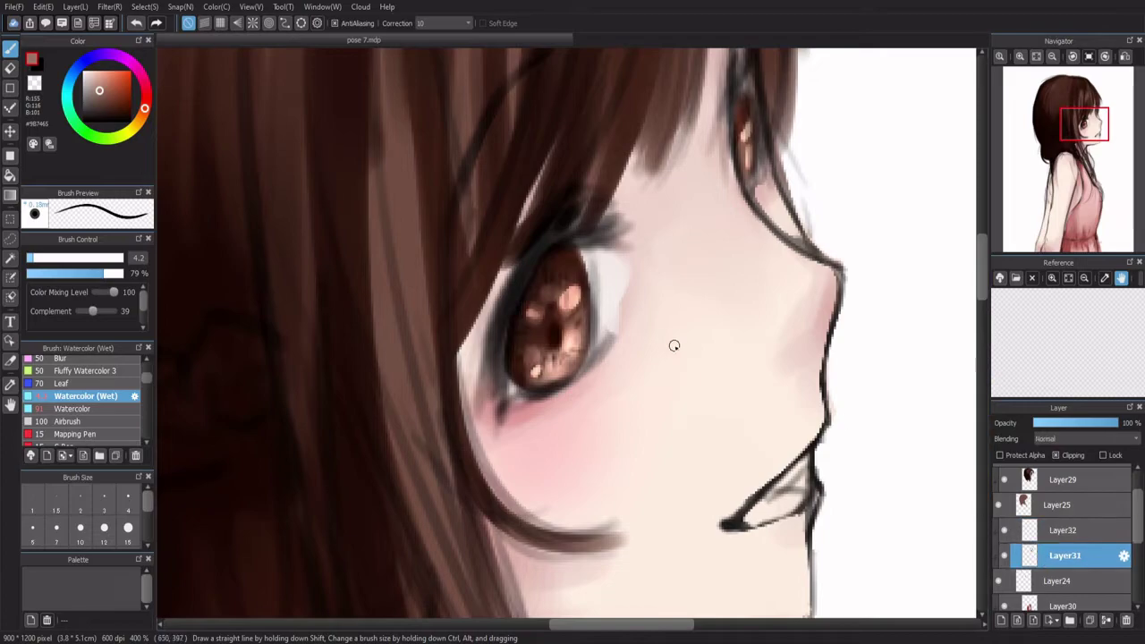
{"action": "left_click", "coordinate": [563, 259], "text": "alt"}
{"action": "left_click", "coordinate": [68, 82]}
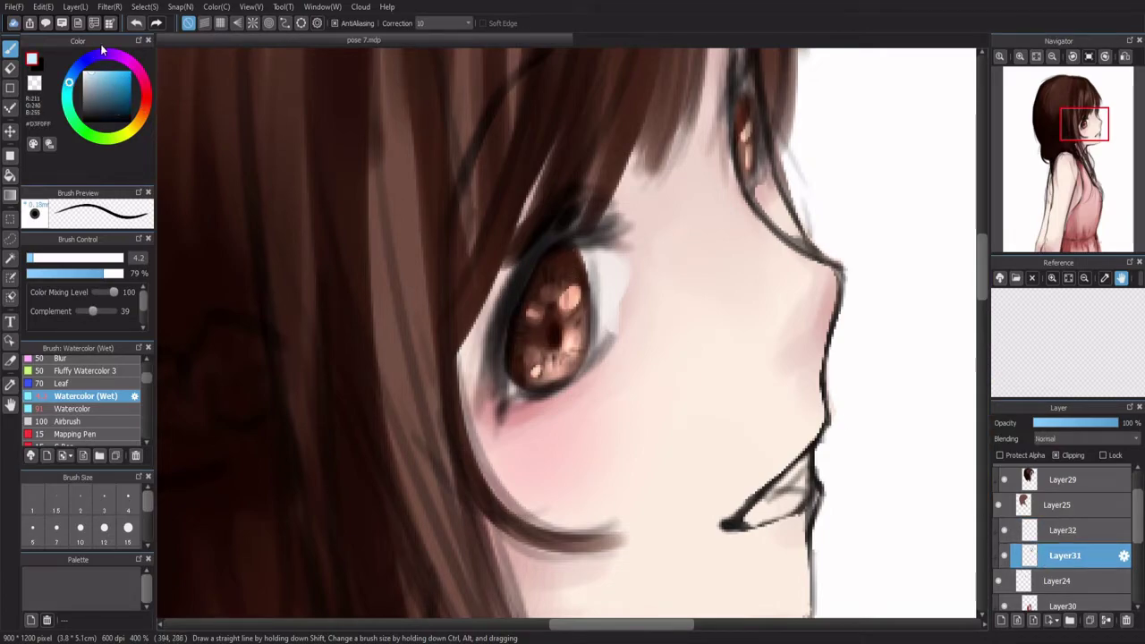
{"action": "left_click", "coordinate": [108, 71]}
{"action": "left_click", "coordinate": [92, 257]}
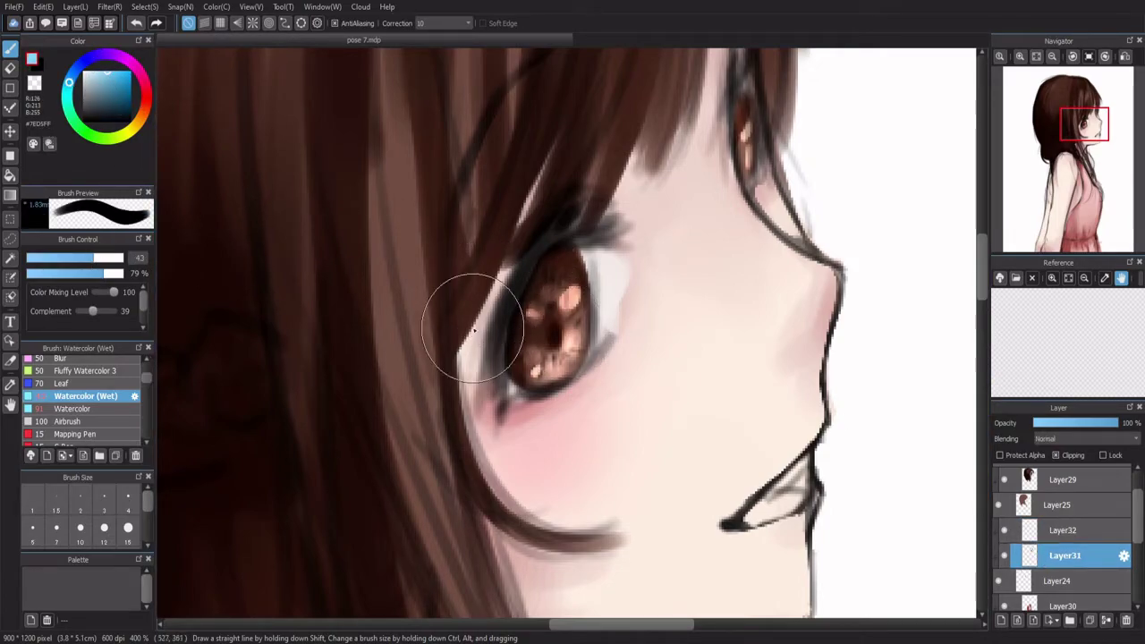
{"action": "mouse_move", "coordinate": [476, 346]}
{"action": "left_mouse_down"}
{"action": "mouse_move", "coordinate": [557, 312]}
{"action": "mouse_move", "coordinate": [591, 331]}
{"action": "mouse_move", "coordinate": [603, 313]}
{"action": "left_mouse_up"}
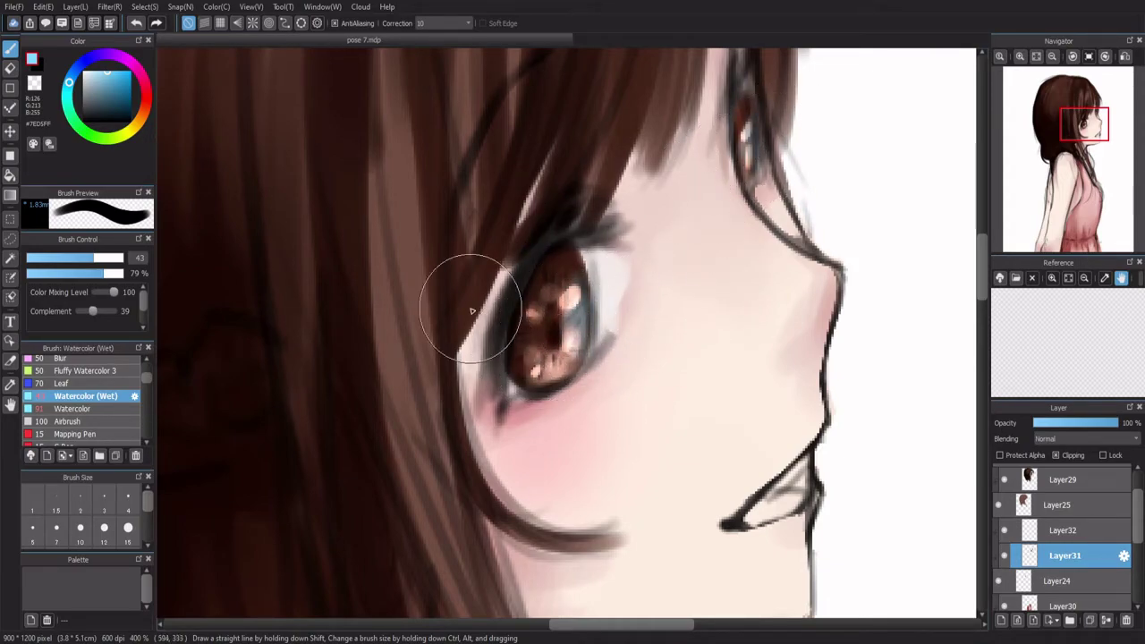
Step: Tint the iris with bright red #FF4E43
{"action": "left_click", "coordinate": [147, 98]}
{"action": "left_click", "coordinate": [117, 71]}
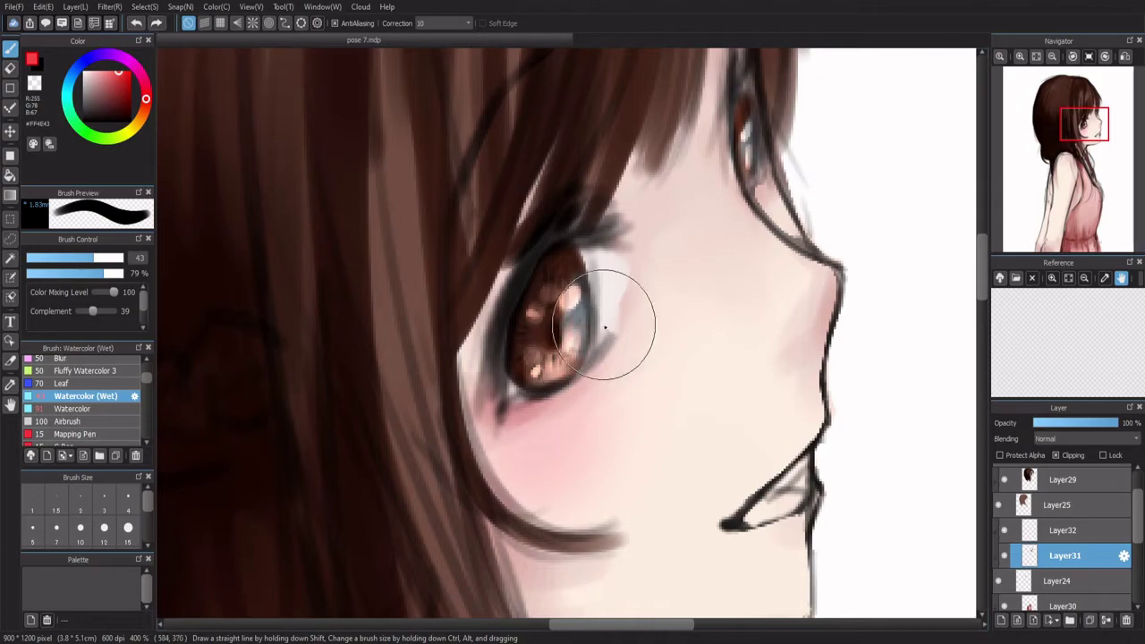
{"action": "left_click_drag", "start_coordinate": [600, 332], "coordinate": [583, 355]}
{"action": "scroll", "coordinate": [608, 247], "scroll_direction": "down", "scroll_amount": 4}
{"action": "scroll", "coordinate": [622, 248], "scroll_direction": "up", "scroll_amount": 3}
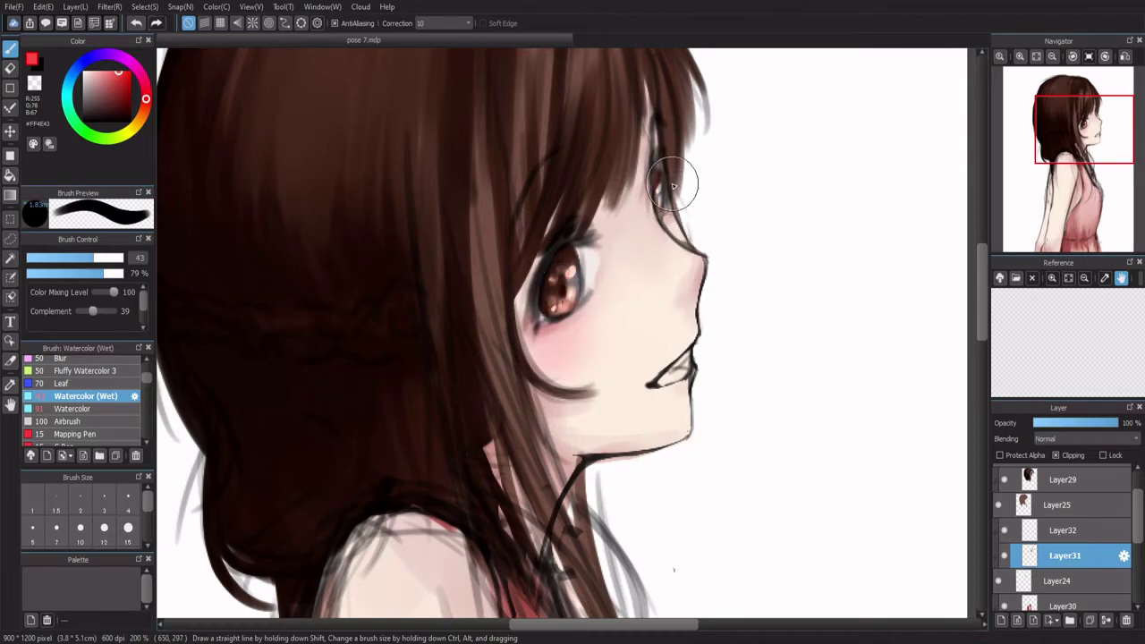
{"action": "scroll", "coordinate": [681, 165], "scroll_direction": "down", "scroll_amount": 3}
{"action": "scroll", "coordinate": [695, 196], "scroll_direction": "down", "scroll_amount": 2}
{"action": "scroll", "coordinate": [705, 209], "scroll_direction": "up", "scroll_amount": 2}
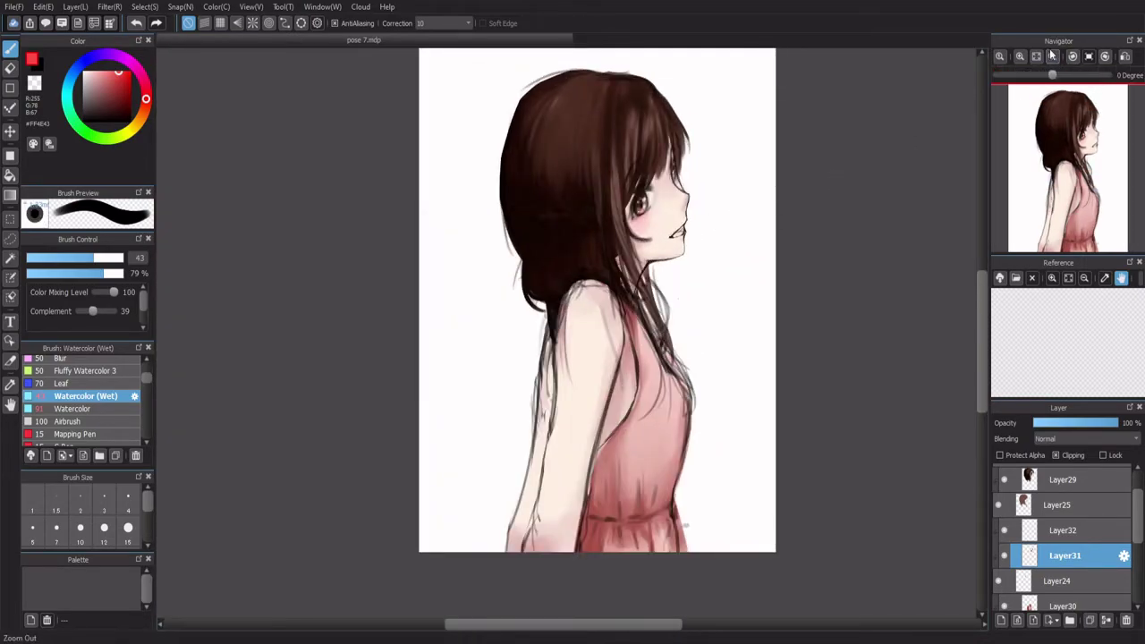
{"action": "scroll", "coordinate": [912, 205], "scroll_direction": "up", "scroll_amount": 1}
{"action": "scroll", "coordinate": [652, 289], "scroll_direction": "down", "scroll_amount": 3}
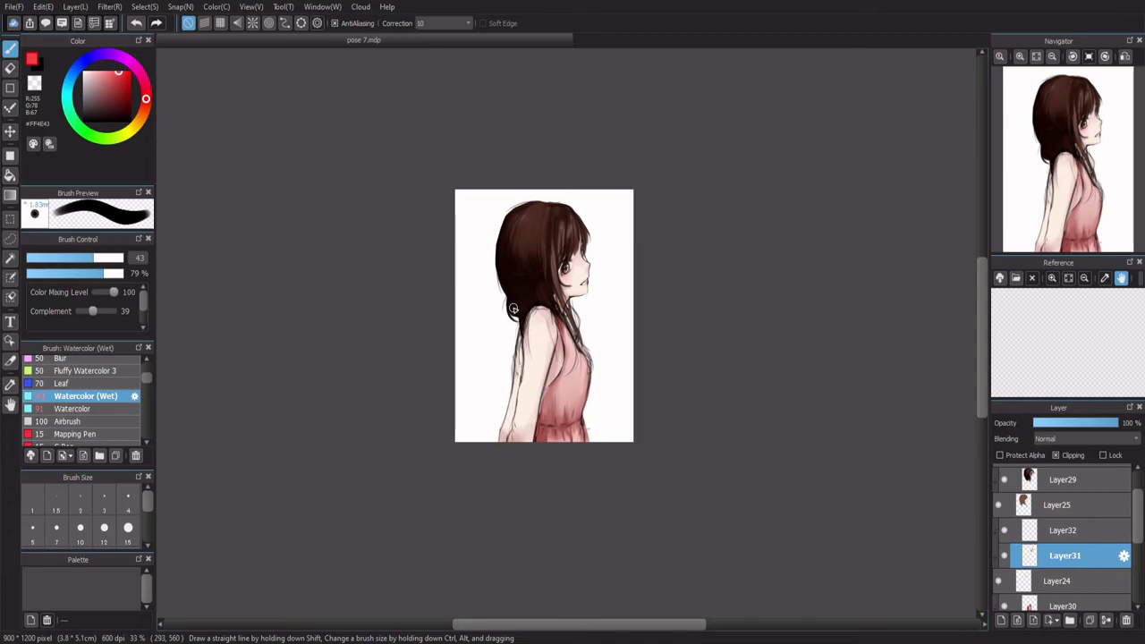
{"action": "scroll", "coordinate": [512, 309], "scroll_direction": "up", "scroll_amount": 1}
{"action": "scroll", "coordinate": [532, 304], "scroll_direction": "down", "scroll_amount": 2}
{"action": "scroll", "coordinate": [575, 294], "scroll_direction": "up", "scroll_amount": 2}
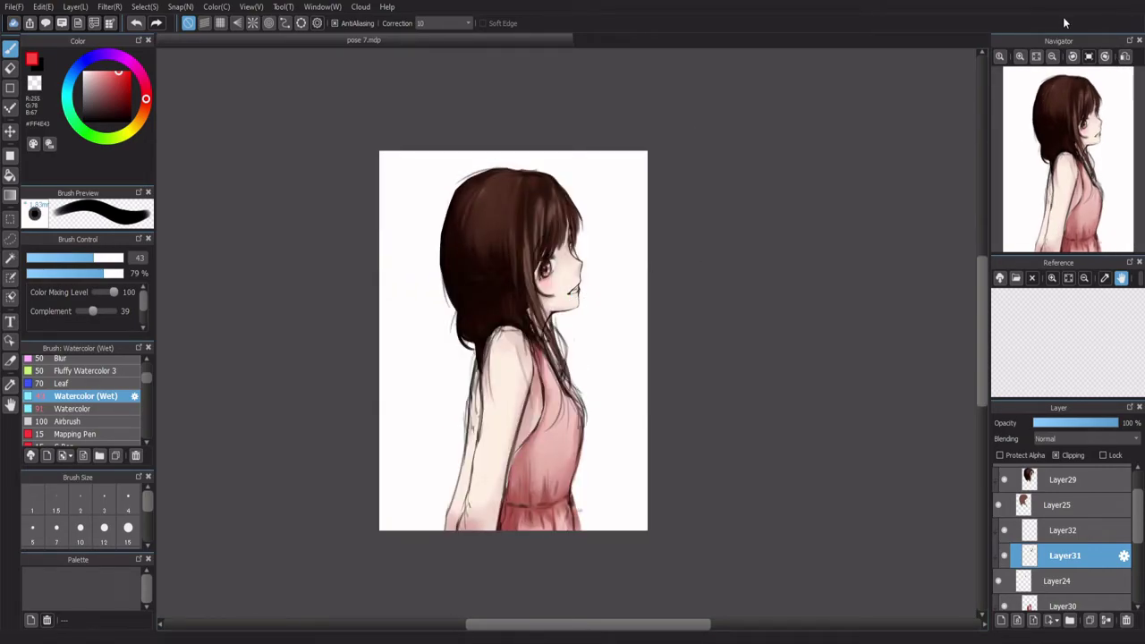
{"action": "left_click", "coordinate": [1035, 59]}
{"action": "left_click", "coordinate": [1125, 56]}
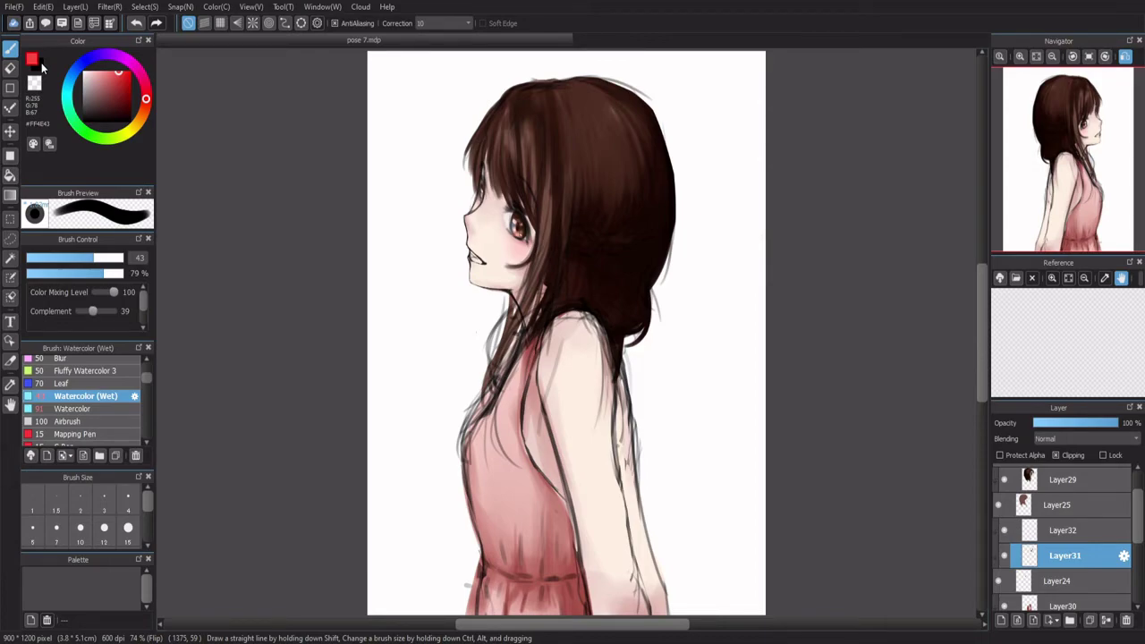
{"action": "key", "text": "h"}
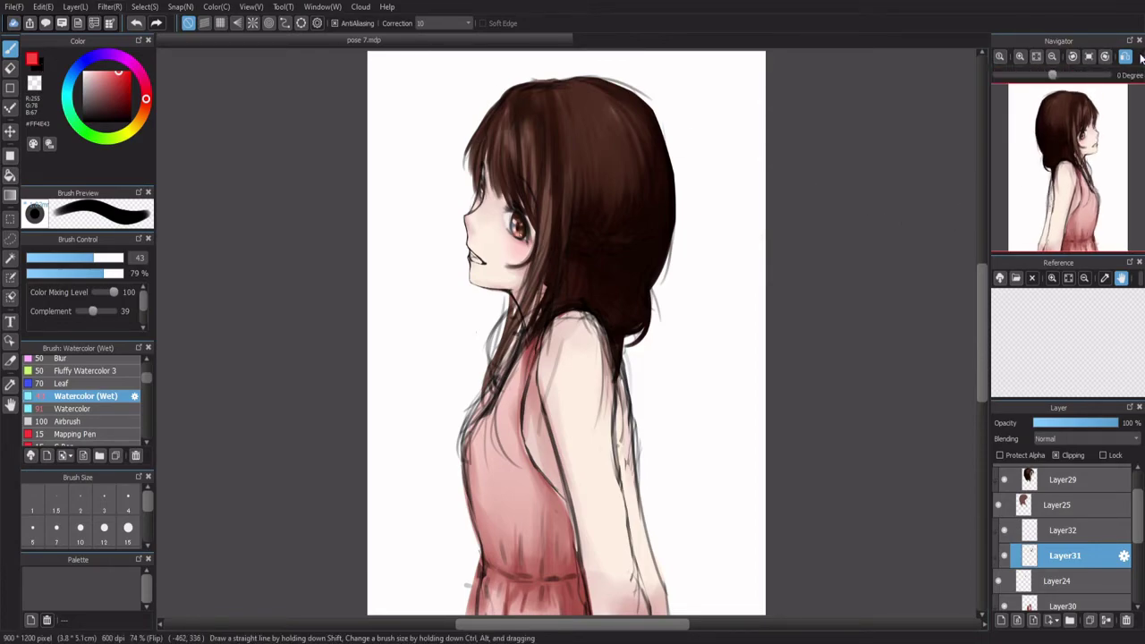
{"action": "key", "text": "ctrl+minus"}
{"action": "key", "text": "ctrl+minus"}
{"action": "scroll", "coordinate": [660, 263], "scroll_direction": "down", "scroll_amount": 1}
{"action": "scroll", "coordinate": [658, 287], "scroll_direction": "up", "scroll_amount": 5}
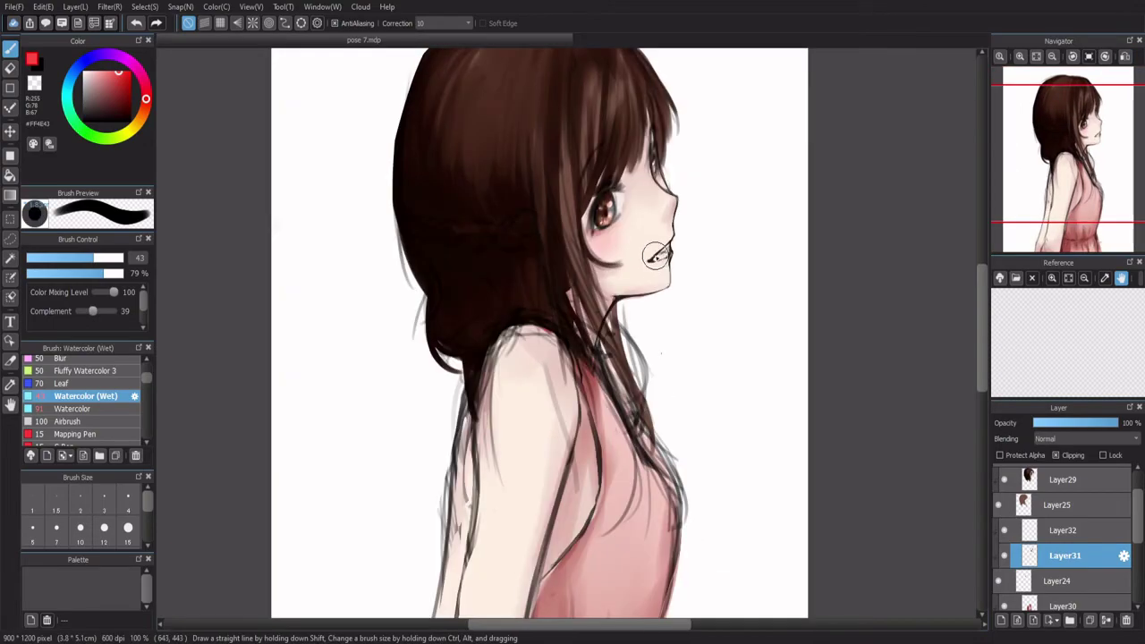
{"action": "scroll", "coordinate": [652, 309], "scroll_direction": "down", "scroll_amount": 5}
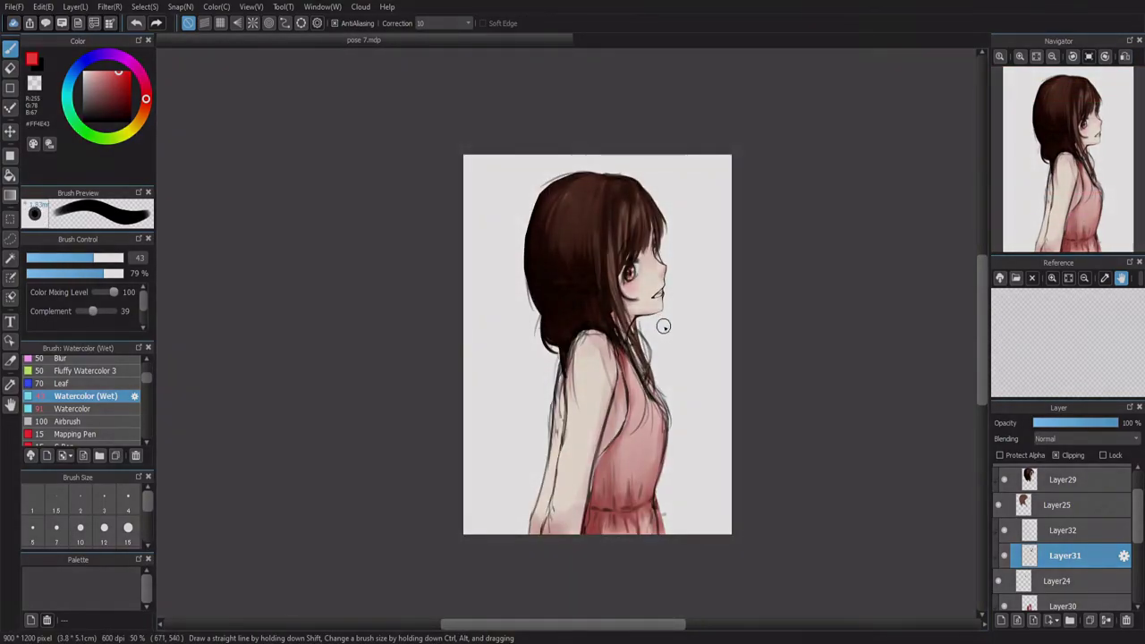